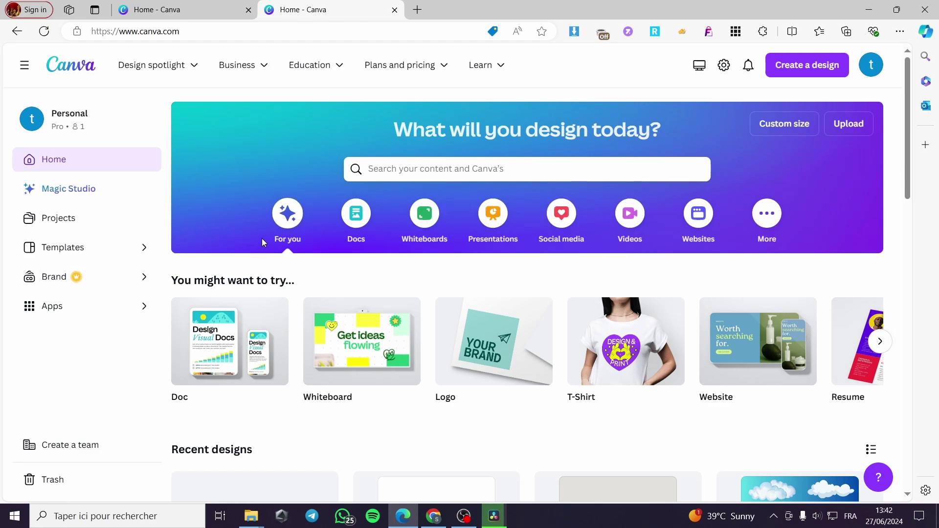
Search Canva for "website" and look through the matching templates, own designs and uploaded images
mouse_move(784, 356)
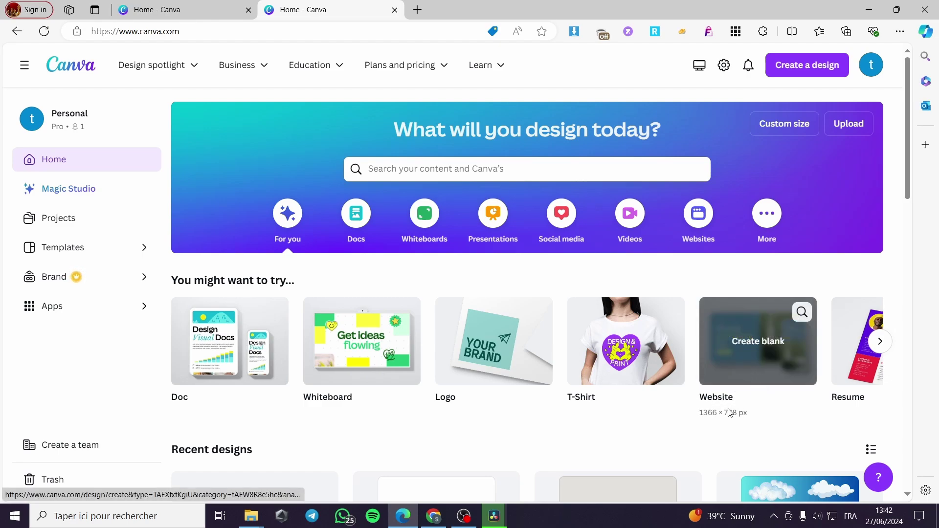
click(446, 169)
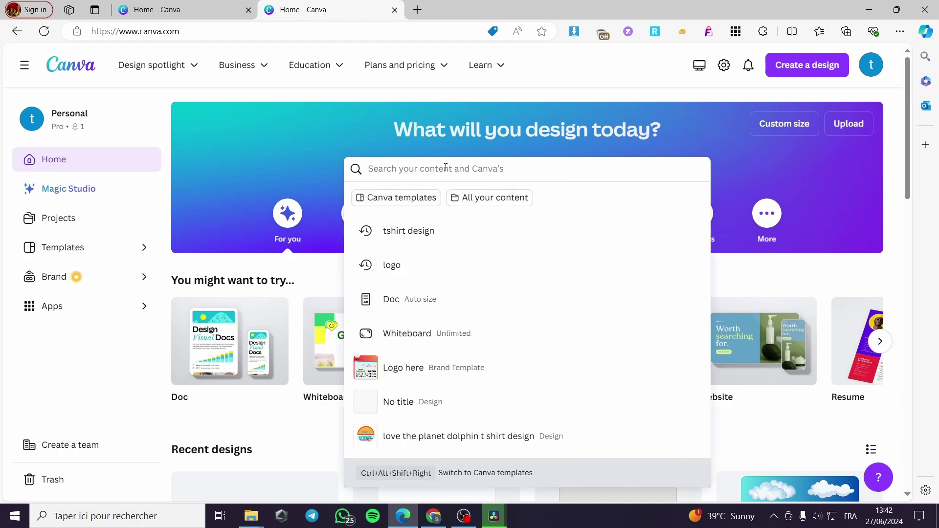
text(web)
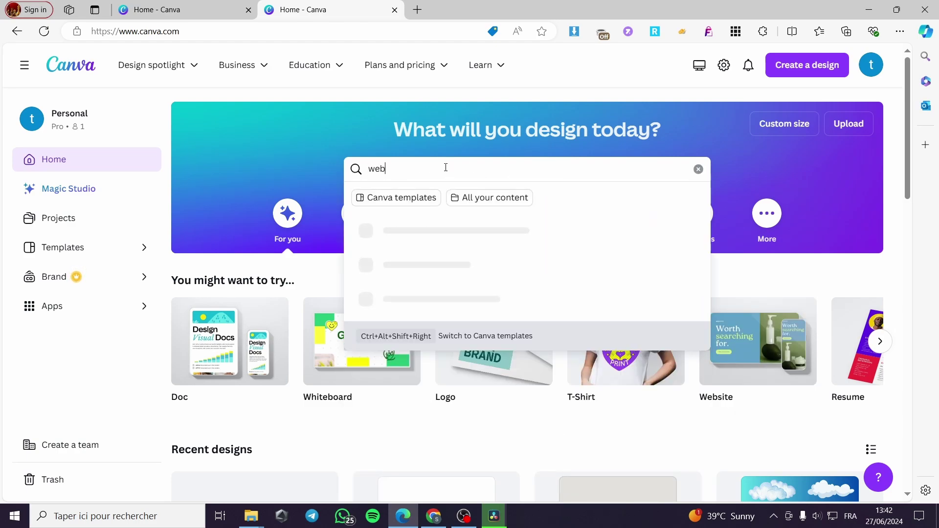
text(site)
key(Return)
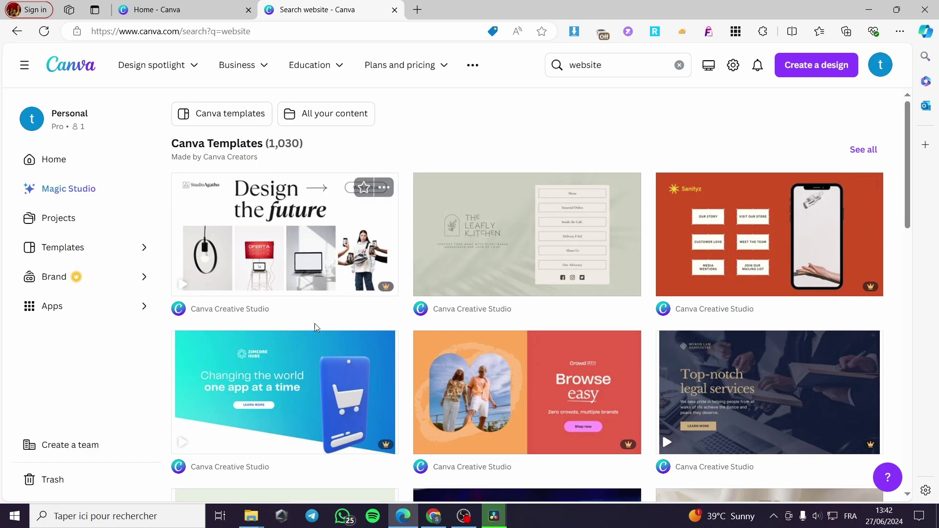
scroll(315, 324, down, 10)
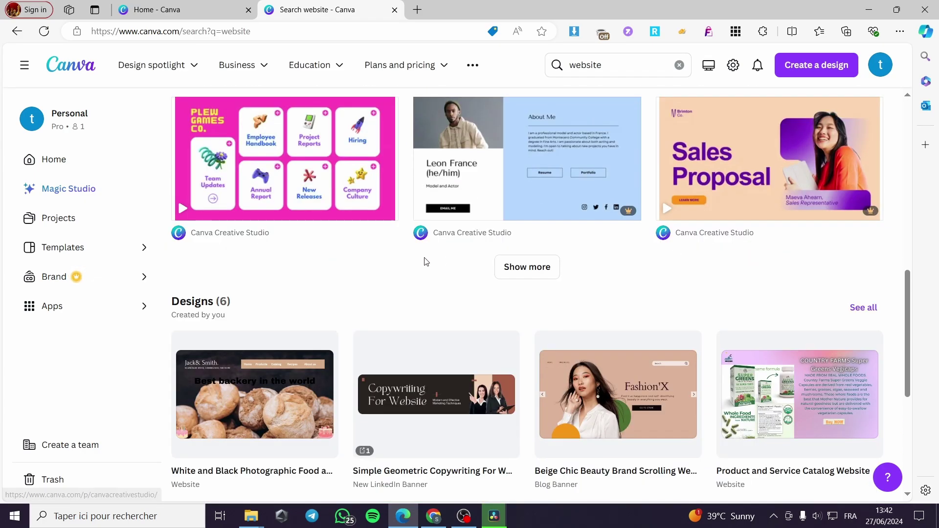
scroll(636, 308, down, 3)
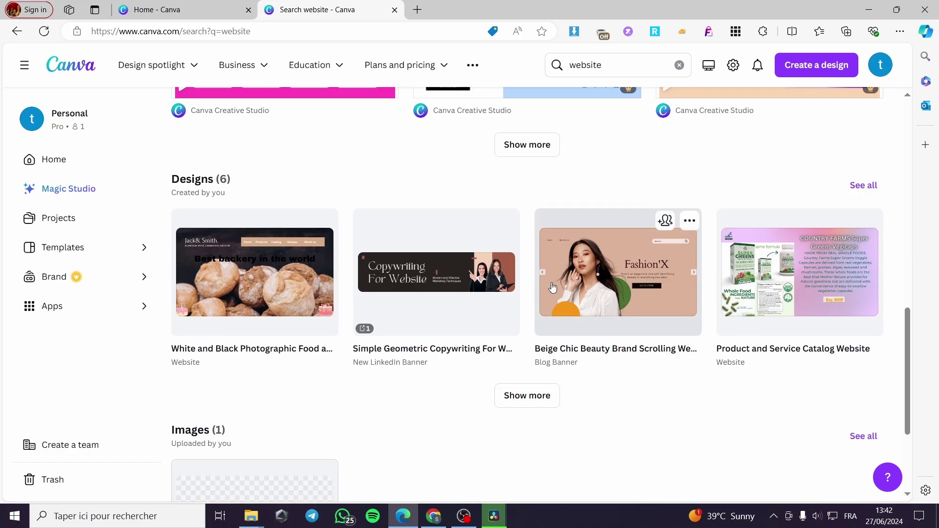
scroll(642, 307, up, 7)
scroll(648, 320, down, 10)
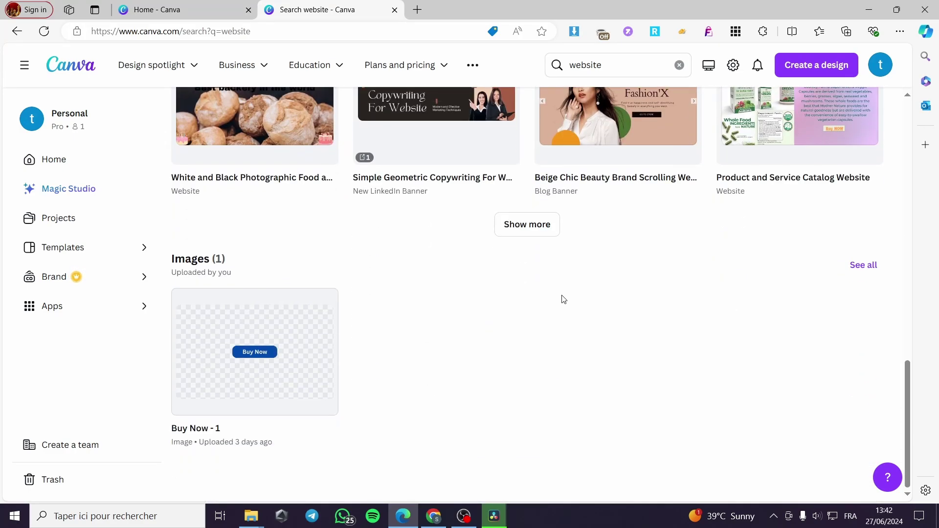
scroll(346, 298, up, 15)
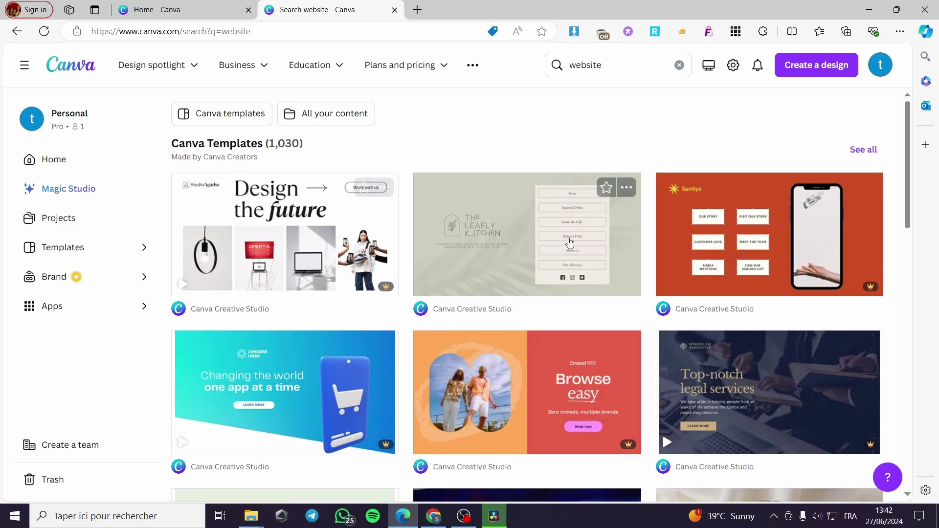
mouse_move(383, 293)
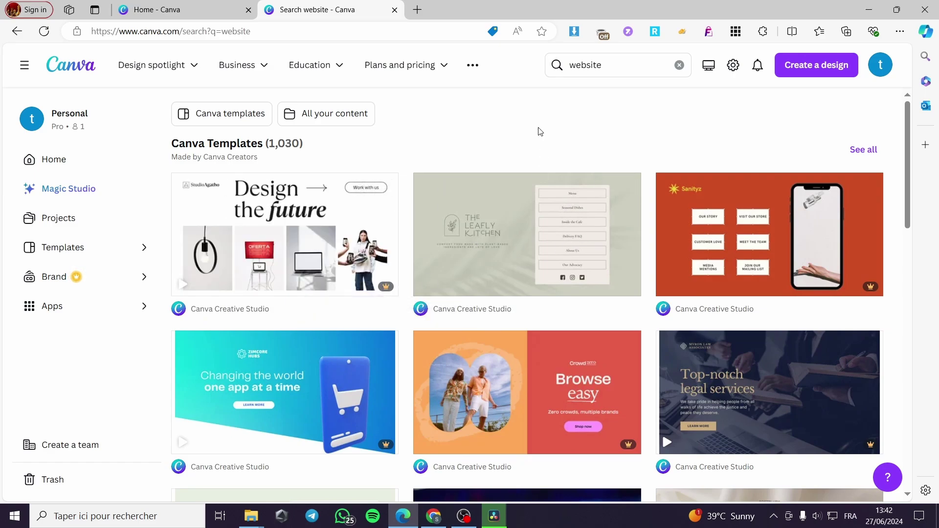
Return to the home page and open the turquoise "Home" website from the recent designs
click(71, 65)
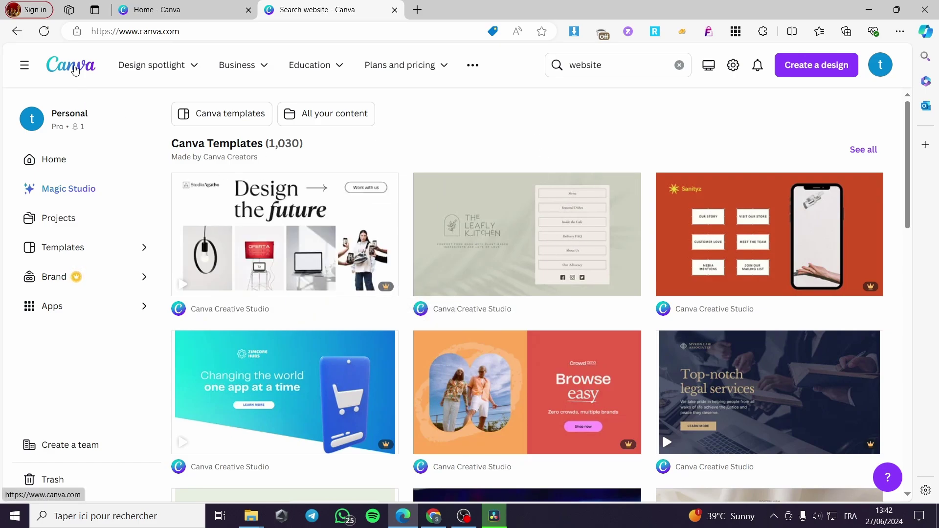
scroll(653, 237, down, 5)
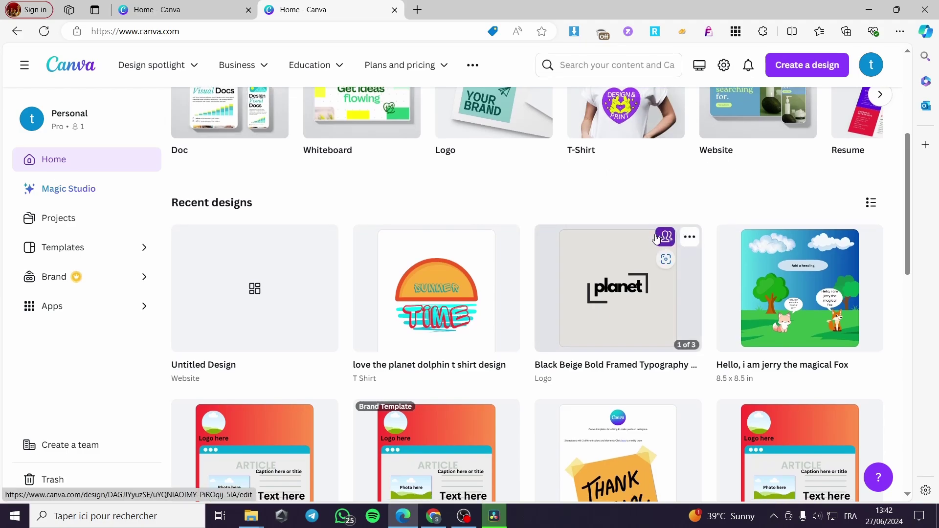
scroll(854, 260, down, 1)
scroll(854, 252, down, 3)
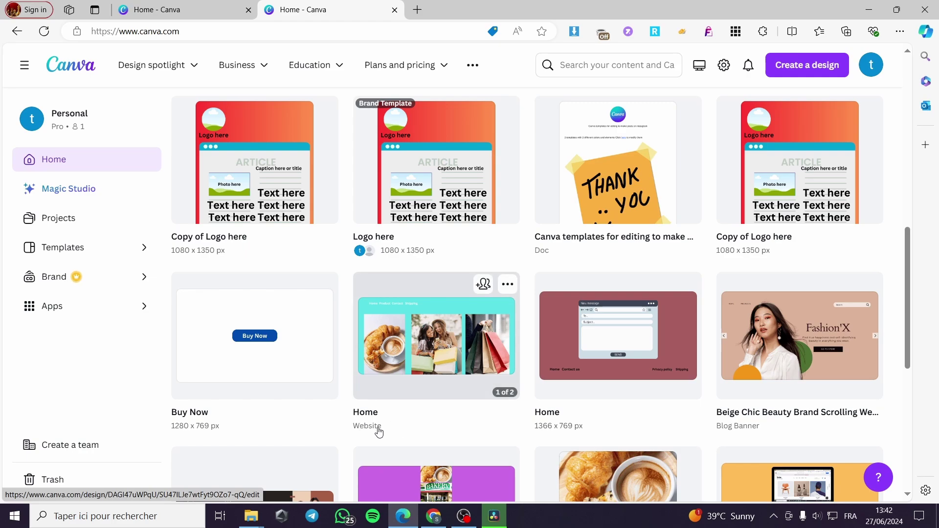
click(411, 348)
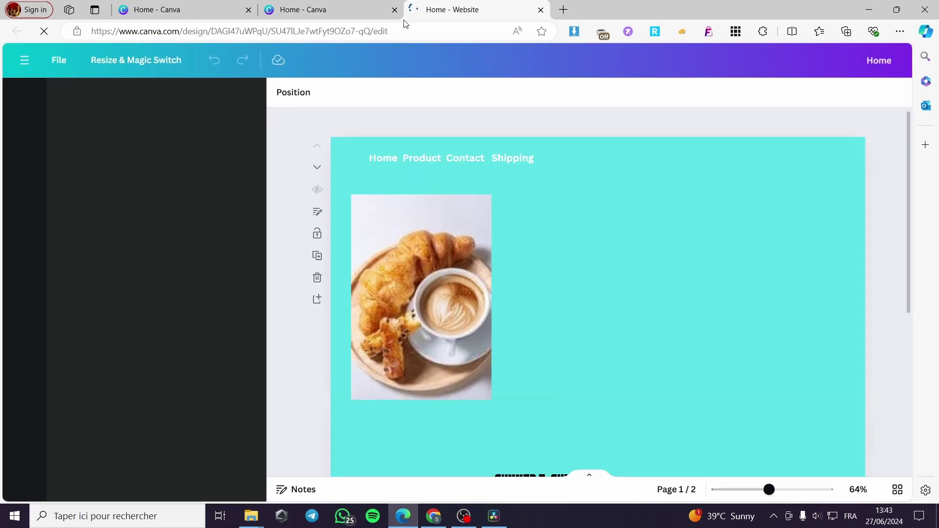
Switch the published website design to editing and add a new page after page 2
scroll(680, 378, down, 6)
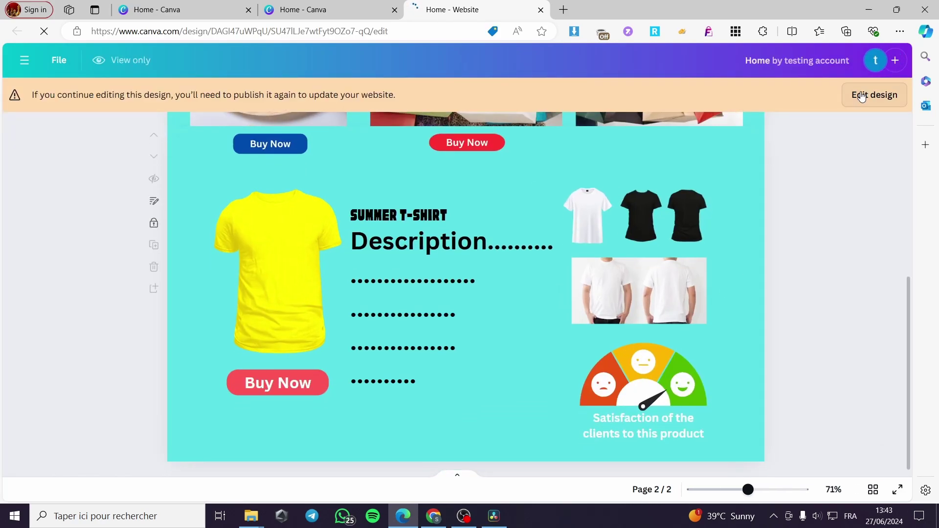
click(862, 96)
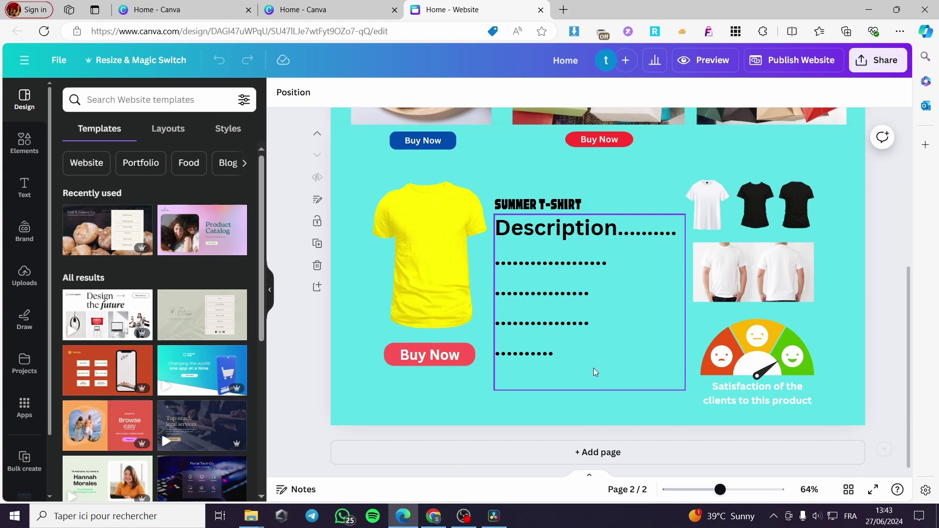
click(612, 453)
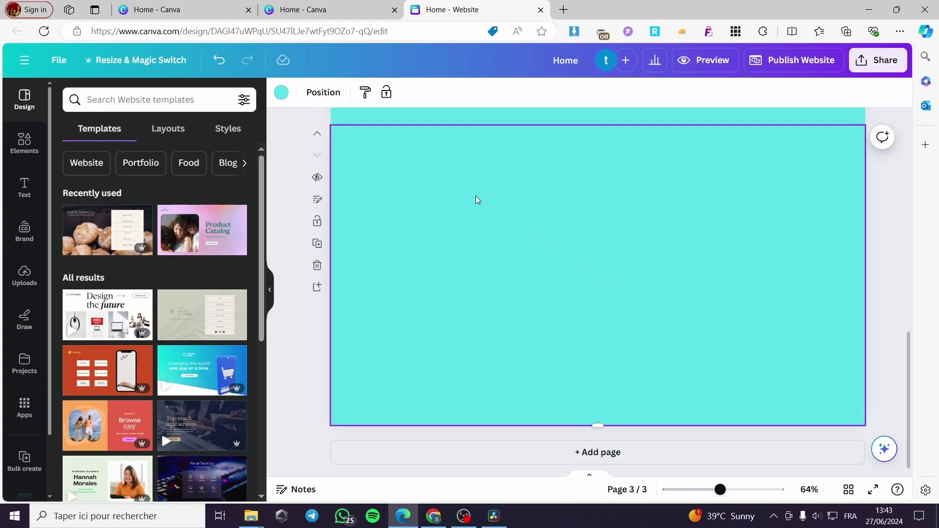
Go back to the Canva home page and create a blank Presentation (16:9) design
click(288, 5)
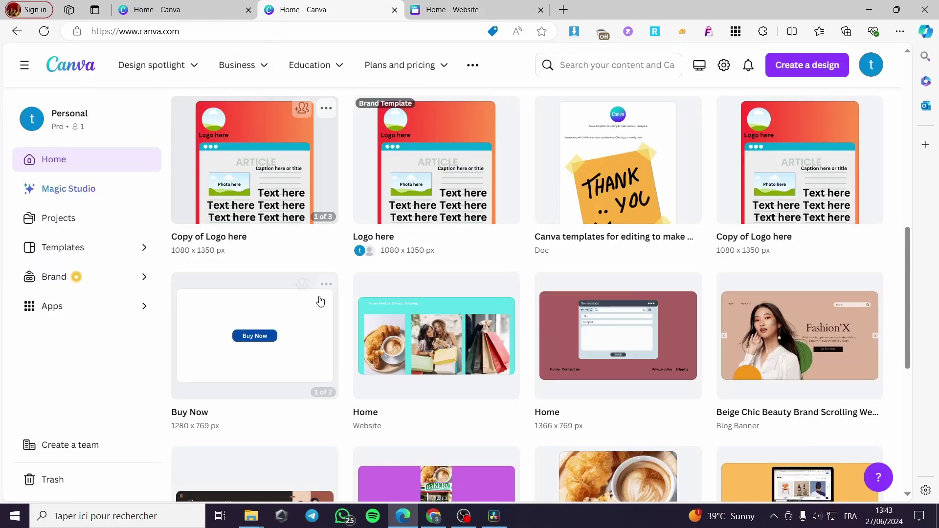
scroll(413, 310, up, 8)
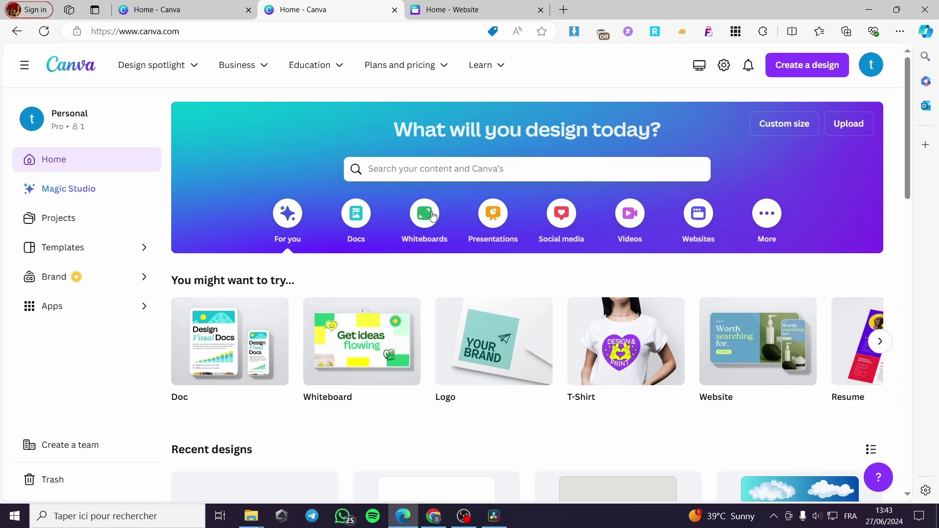
click(499, 218)
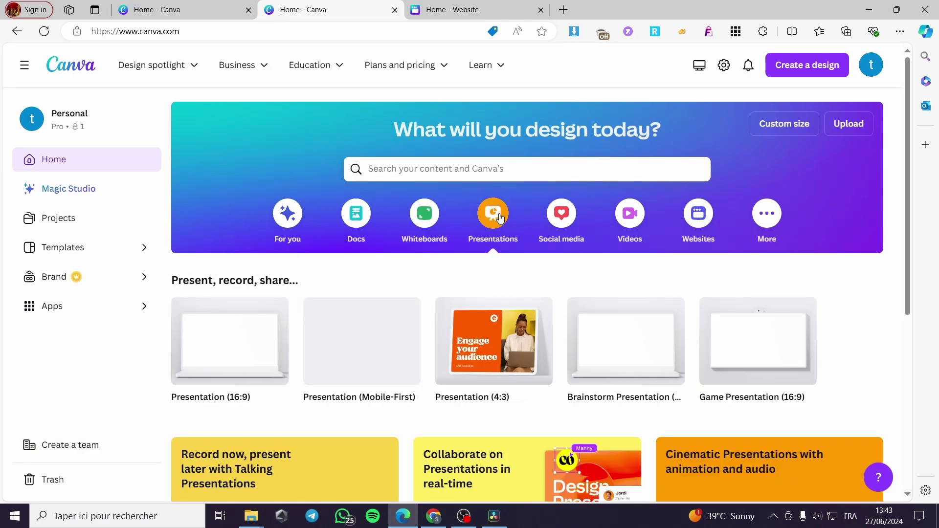
mouse_move(233, 358)
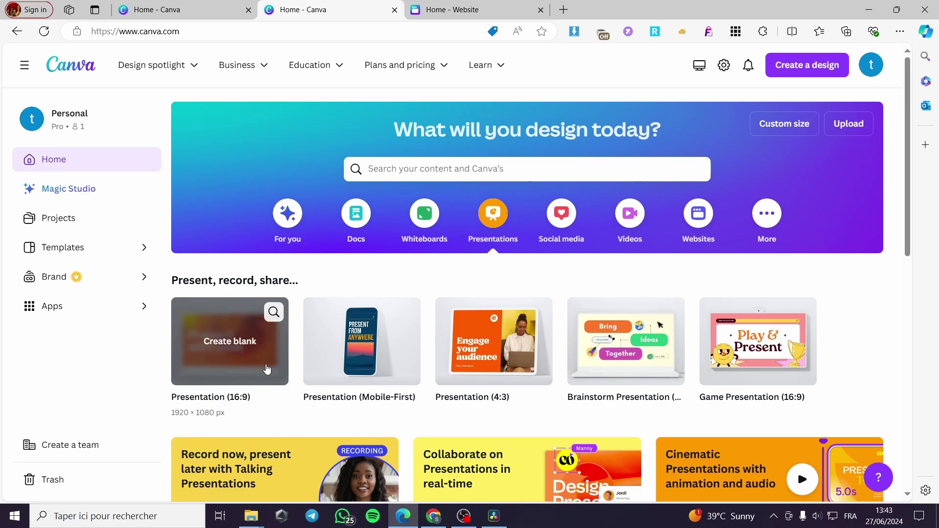
click(235, 343)
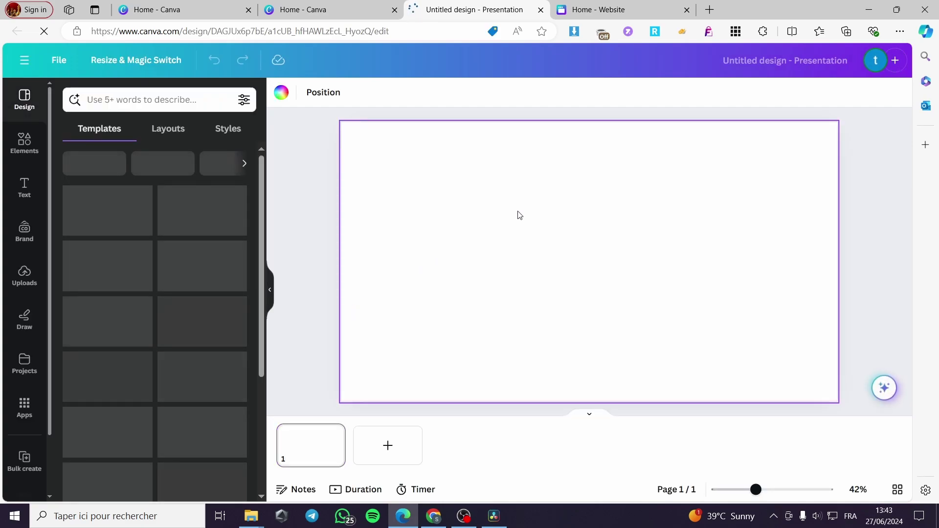
Add three more blank pages to the presentation
click(377, 452)
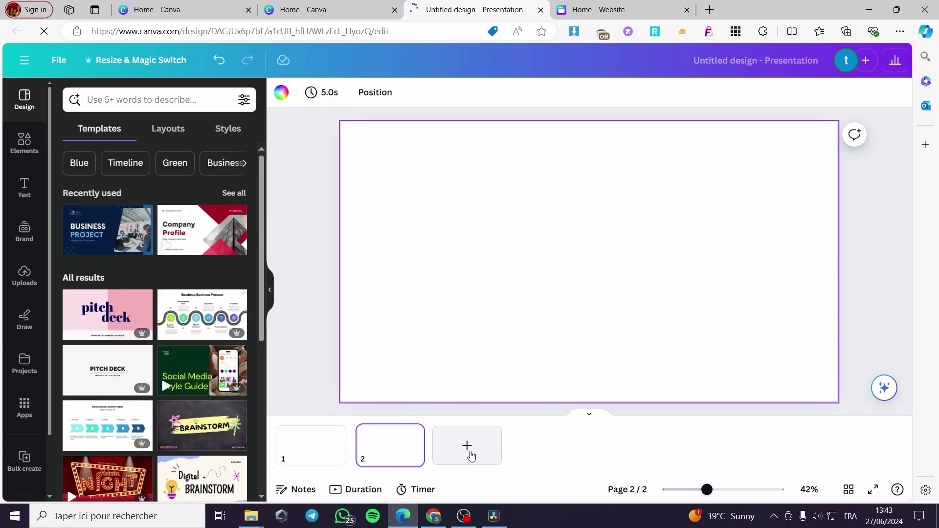
click(468, 450)
click(576, 457)
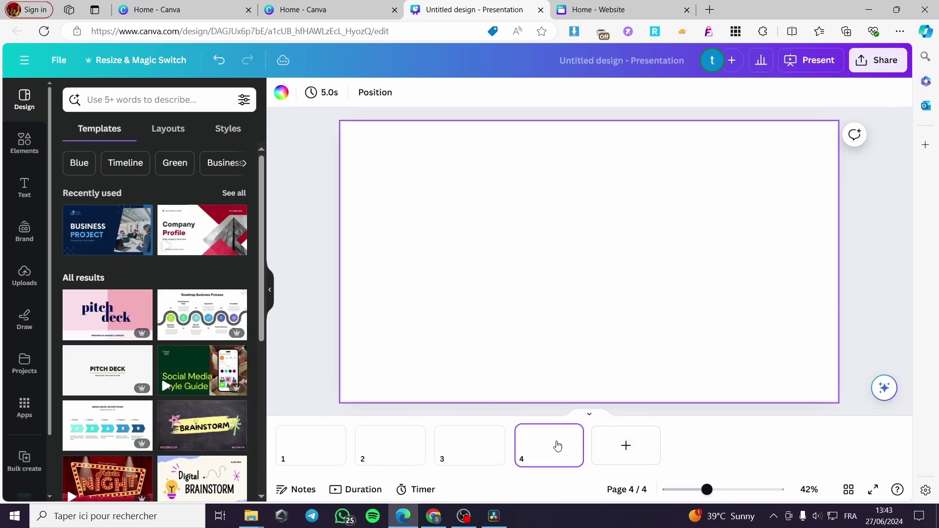
Set the background colour of page 1 to the light turquoise default solid colour
click(311, 442)
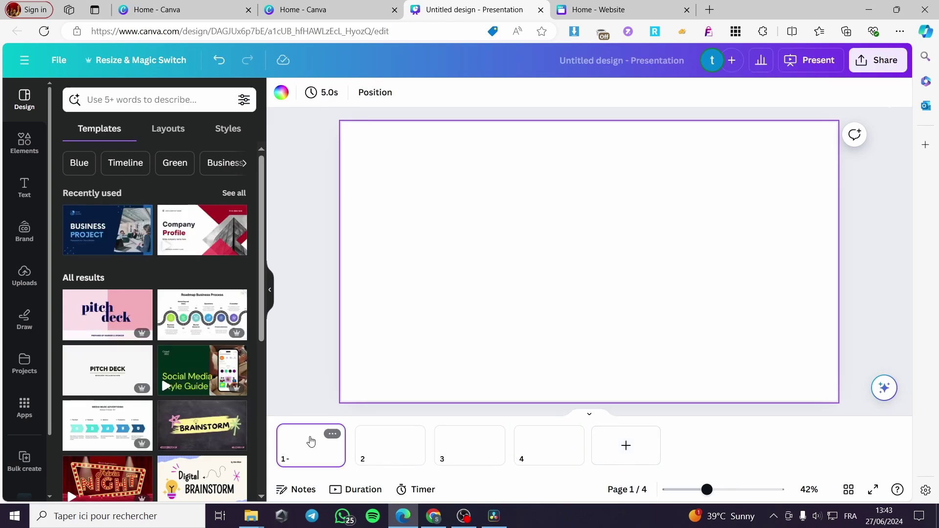
click(281, 92)
click(205, 370)
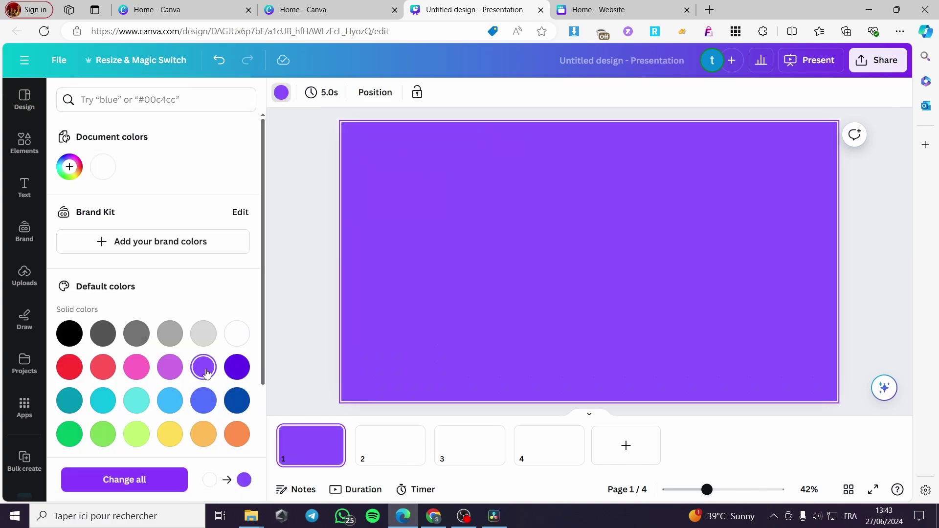
click(170, 370)
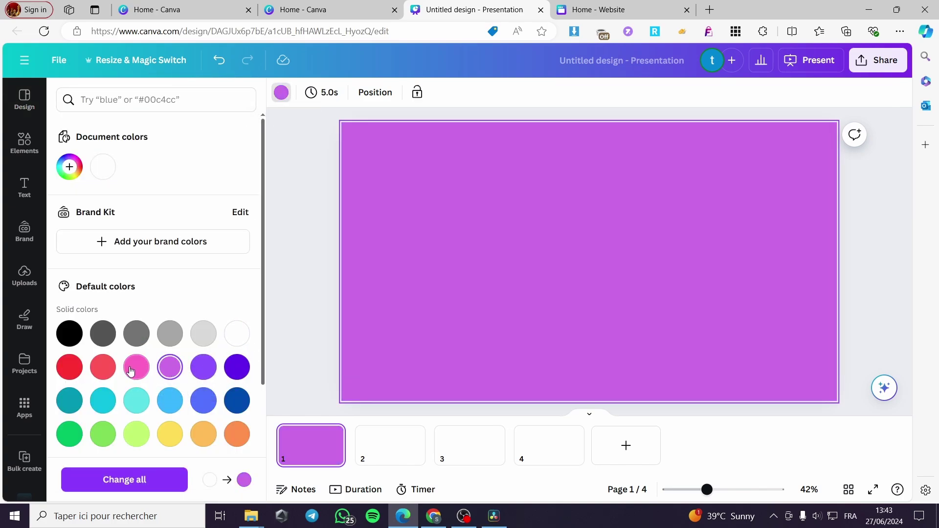
click(161, 405)
click(137, 401)
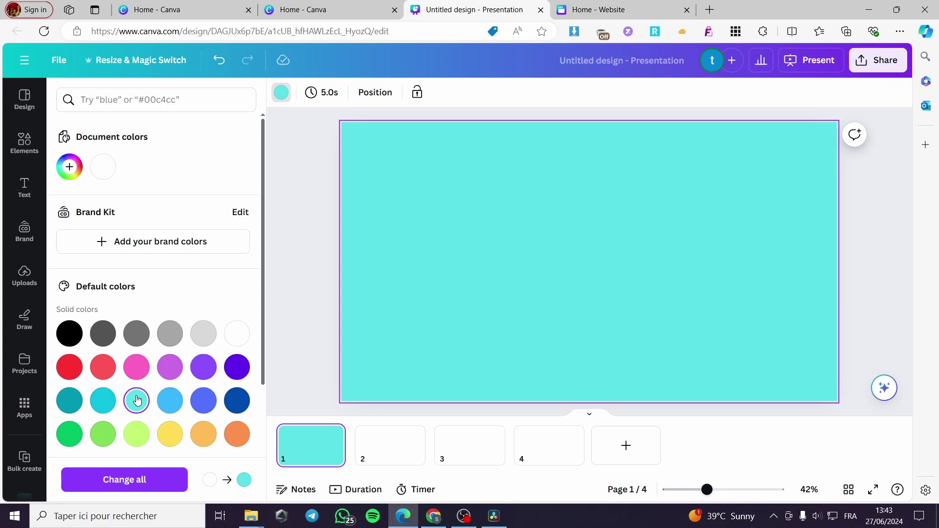
Add a fifth blank page to the presentation and delete it again
click(388, 443)
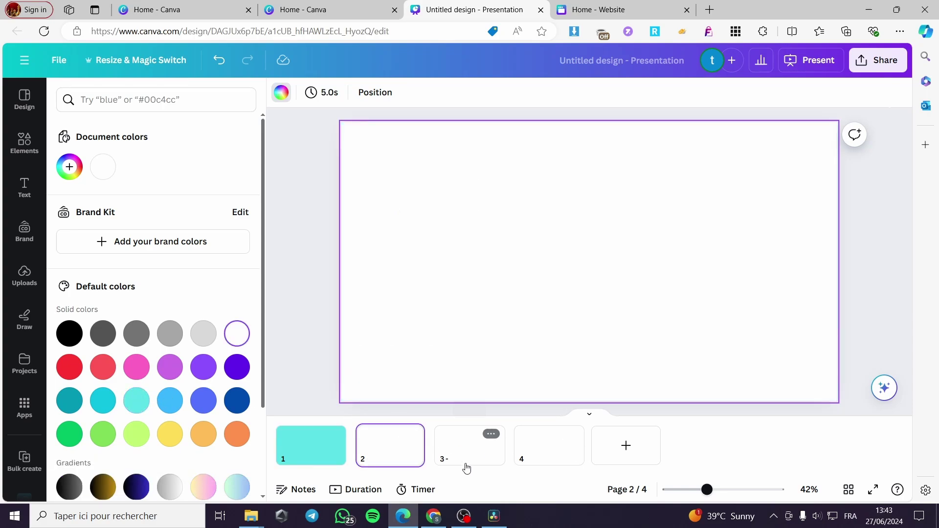
click(605, 447)
click(649, 434)
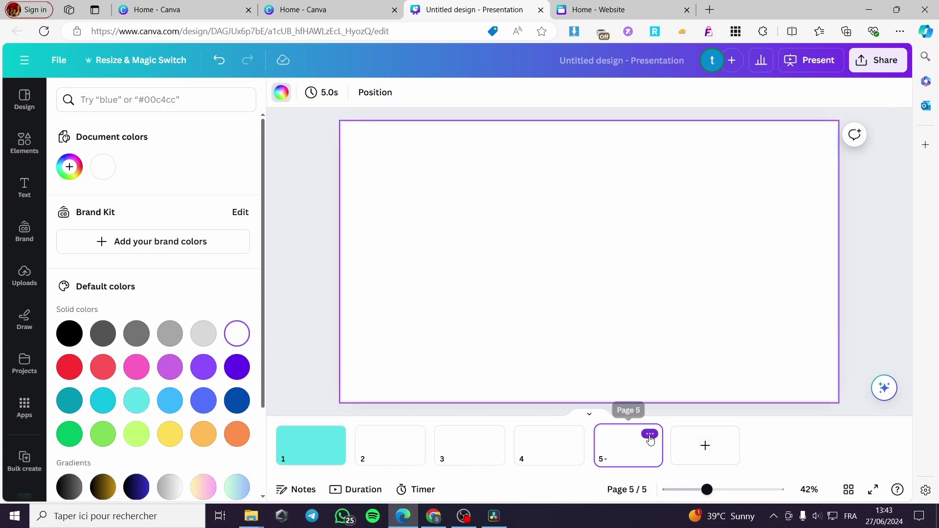
click(719, 247)
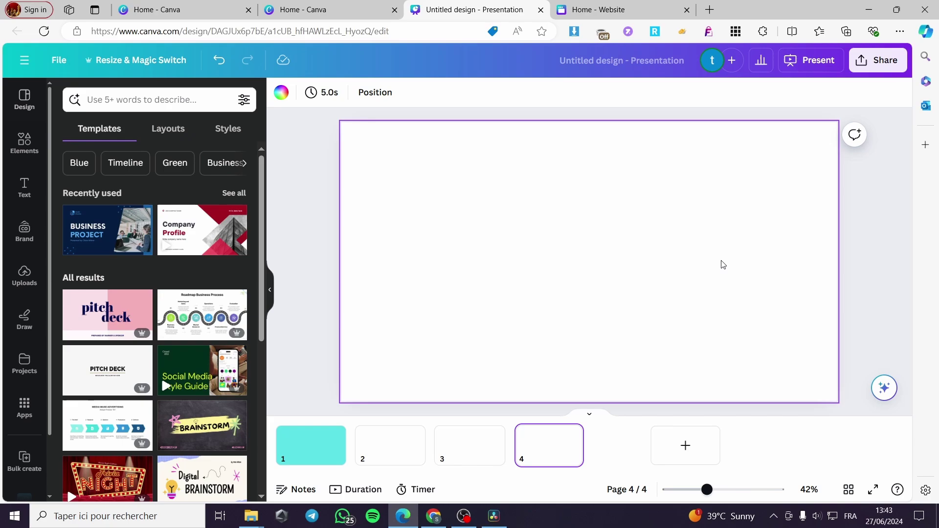
Delete the three white pages that follow the turquoise first page
click(388, 446)
key(Delete)
click(405, 444)
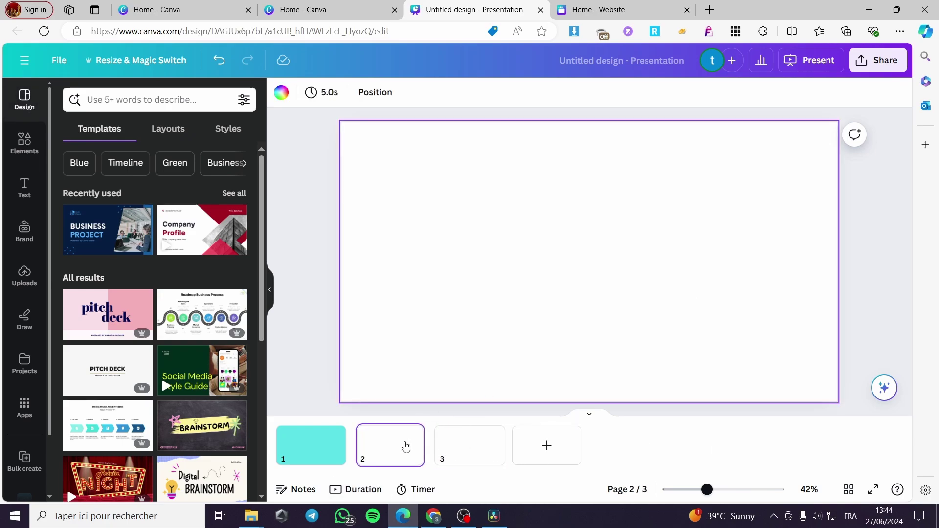
key(Delete)
key(Delete)
Add three pages with the turquoise background after page 1 and select page 2
click(332, 457)
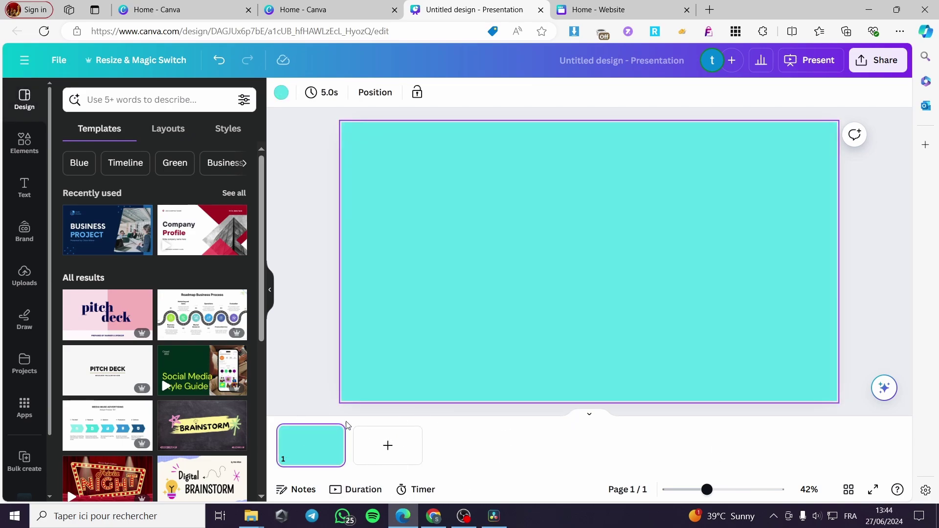
click(388, 445)
click(466, 445)
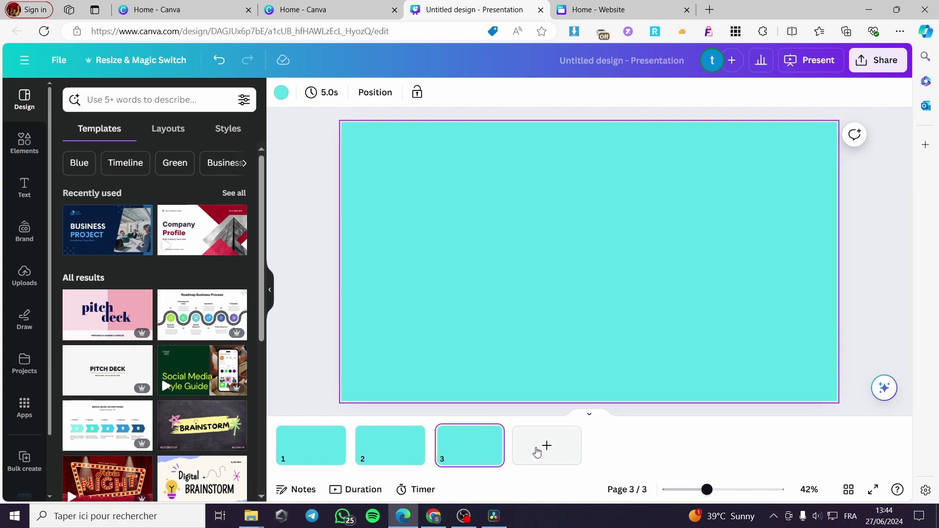
click(544, 447)
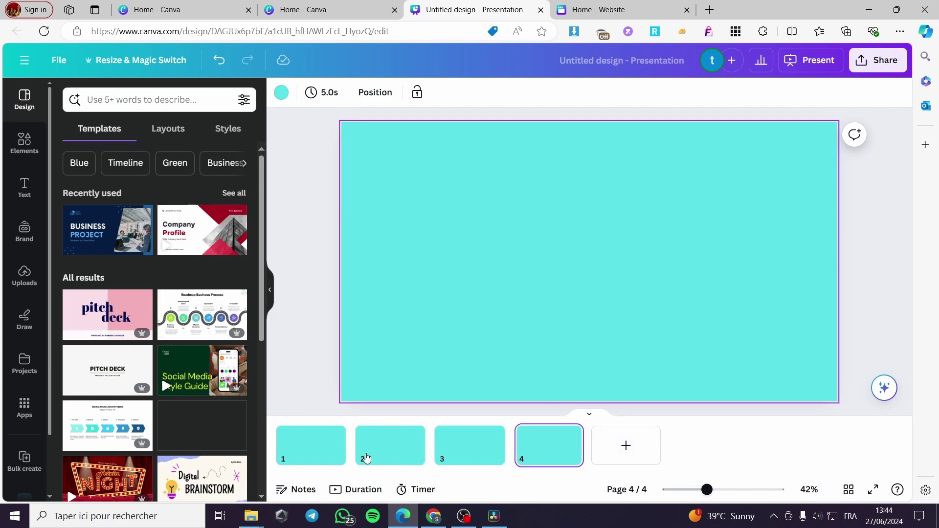
click(316, 451)
click(388, 448)
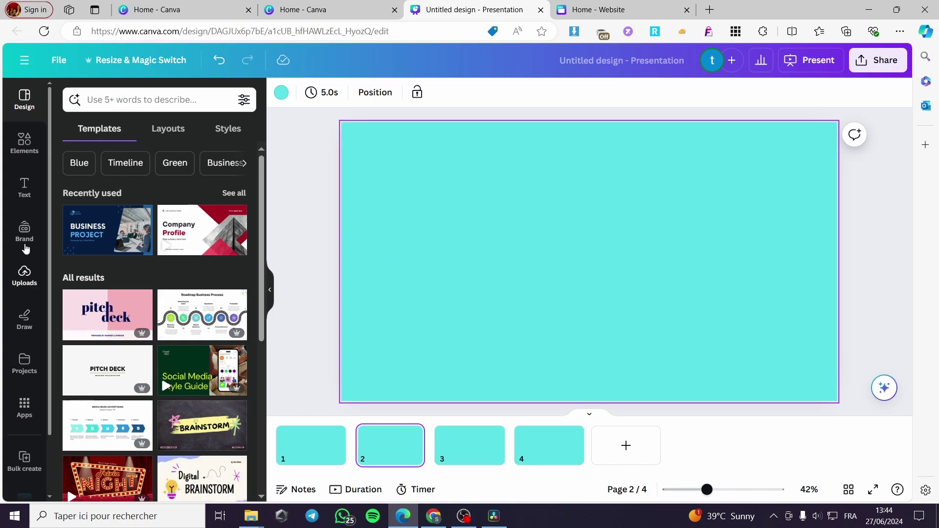
Place the uploaded Pro Logo Design image on page 2 and size it to leave a thin turquoise border
click(24, 275)
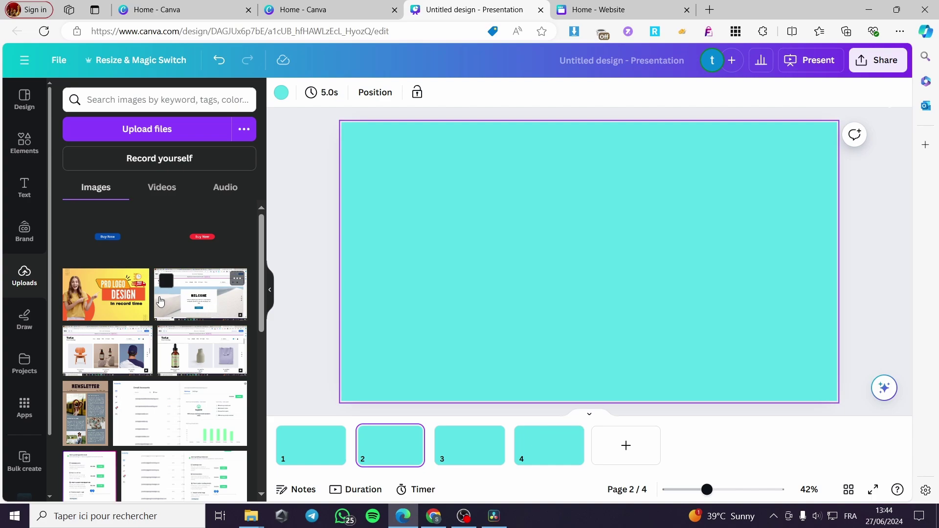
click(114, 297)
drag(734, 338, 801, 313)
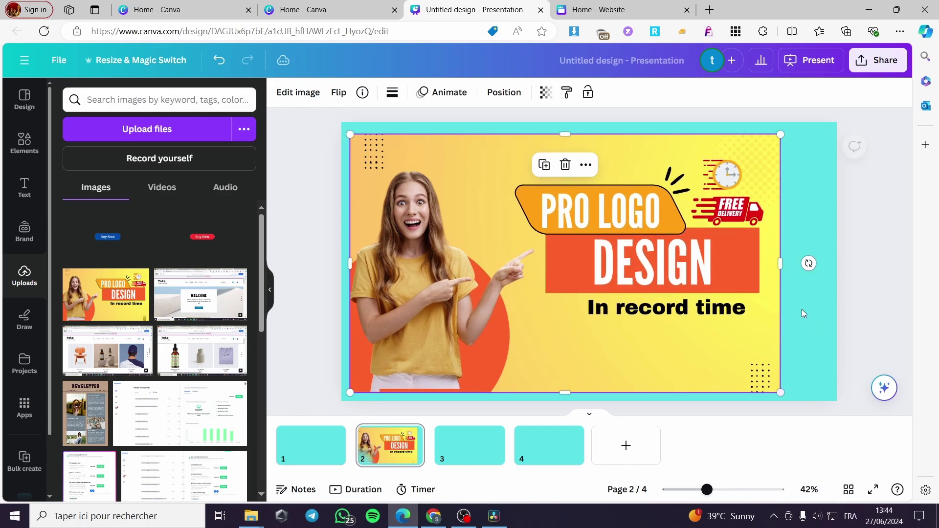
drag(778, 263, 824, 261)
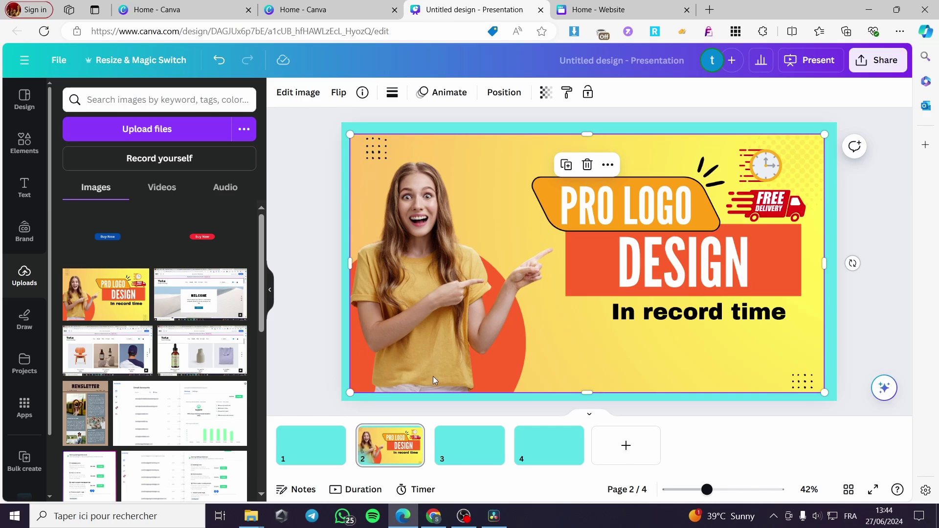
drag(590, 392, 590, 387)
Place the uploaded purple floral nails photo on page 1, enlarge it and stretch it across most of the page
click(465, 452)
click(304, 458)
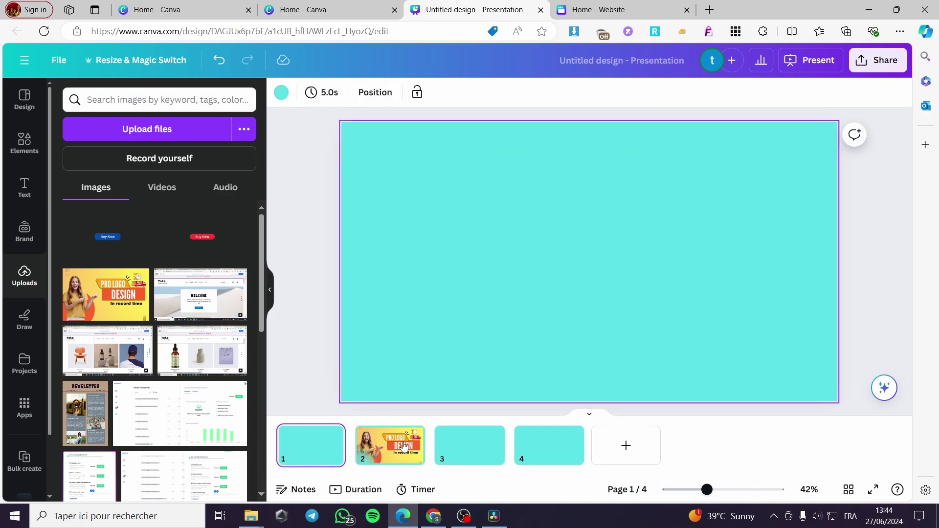
scroll(189, 318, down, 5)
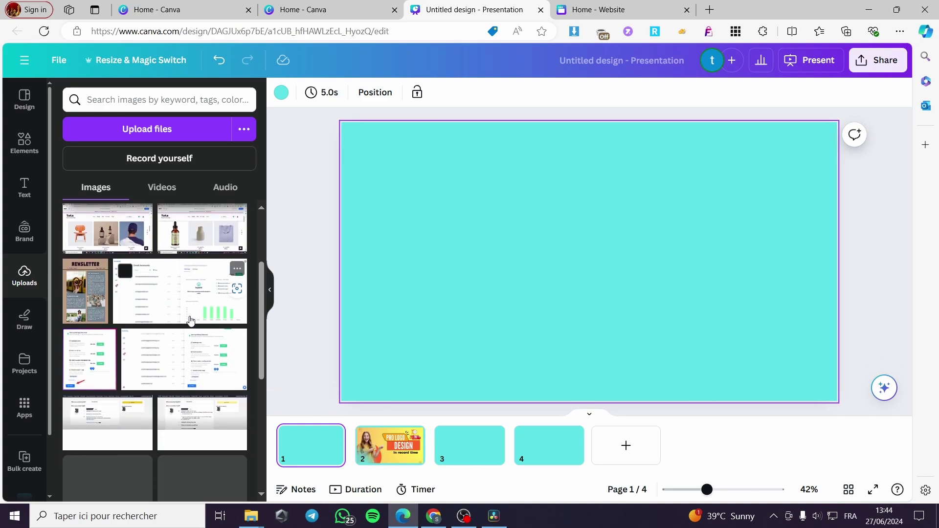
scroll(202, 308, down, 5)
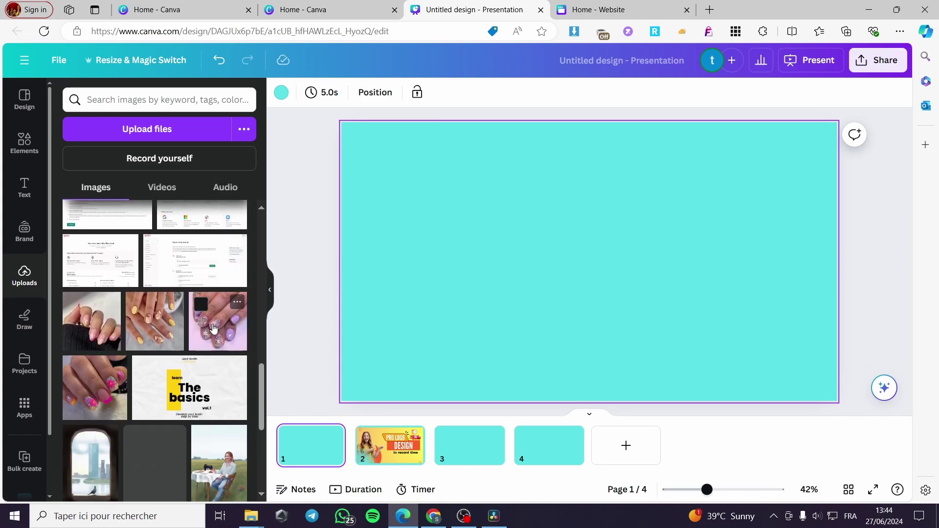
click(213, 327)
drag(633, 233, 485, 223)
drag(520, 295, 654, 269)
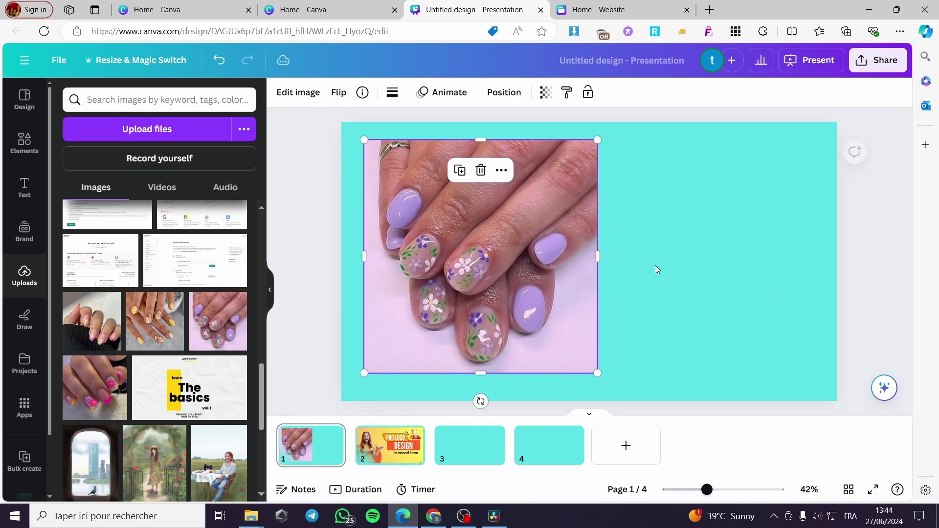
click(713, 257)
click(593, 256)
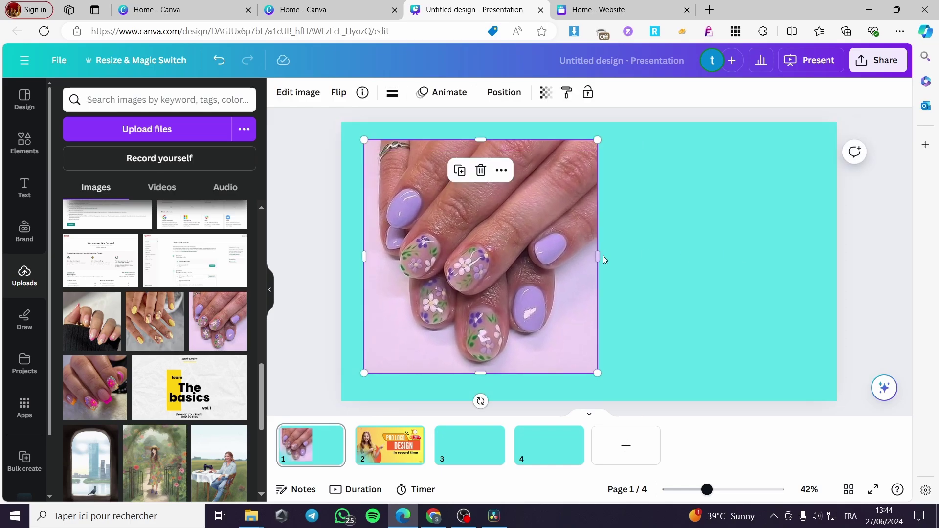
drag(598, 256, 836, 253)
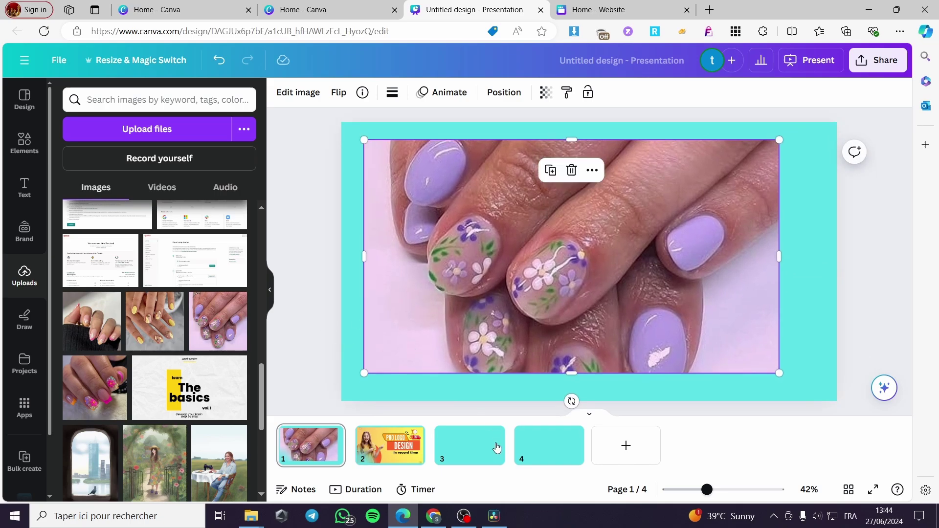
Place the uploaded "learn The basics" image on page 3 and enlarge it to leave a thin turquoise border
click(466, 456)
click(172, 397)
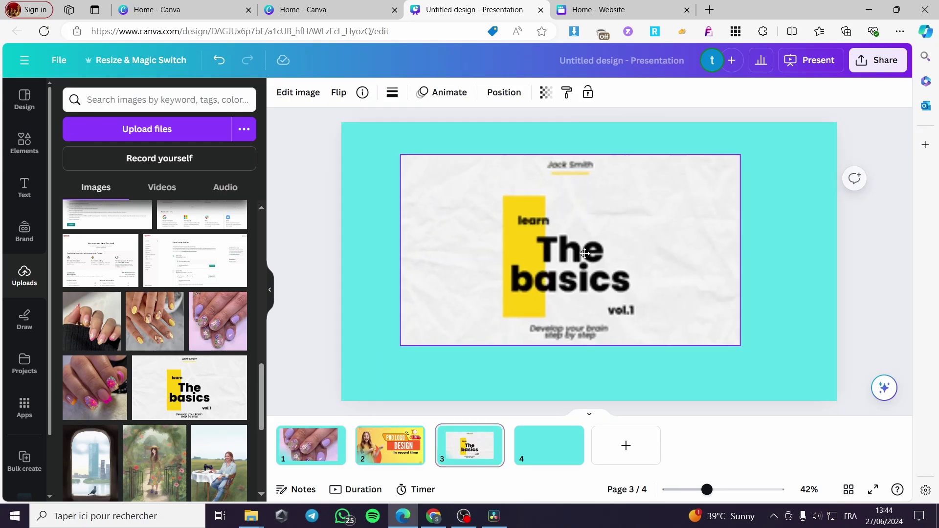
drag(589, 255, 544, 235)
drag(697, 326, 841, 330)
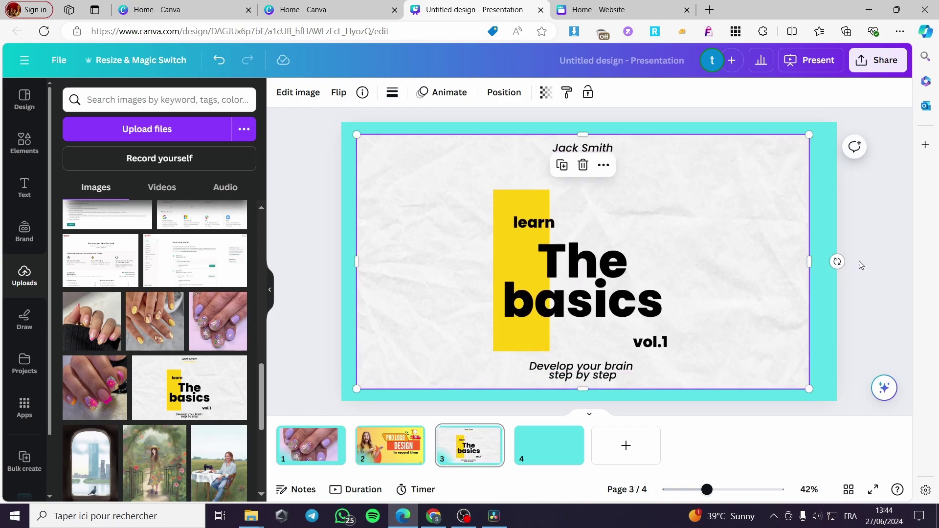
drag(809, 262, 826, 263)
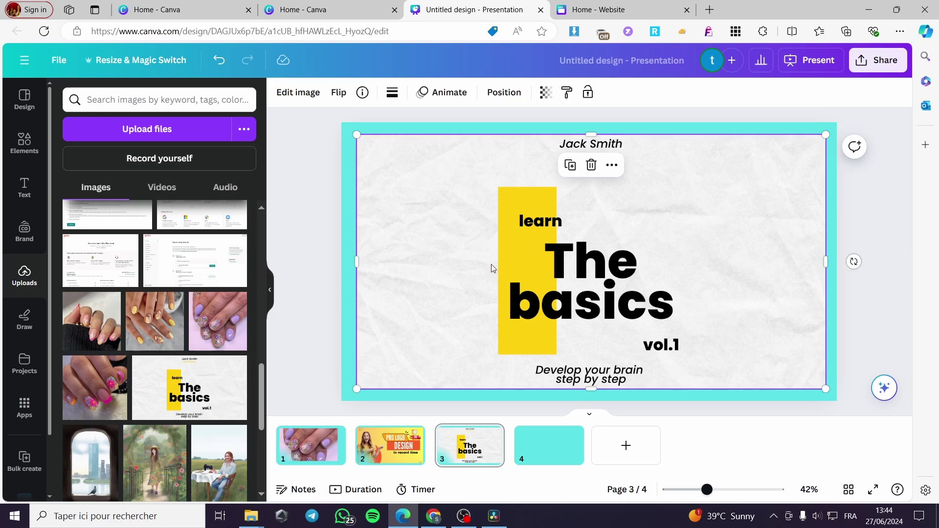
drag(493, 266, 490, 268)
click(866, 213)
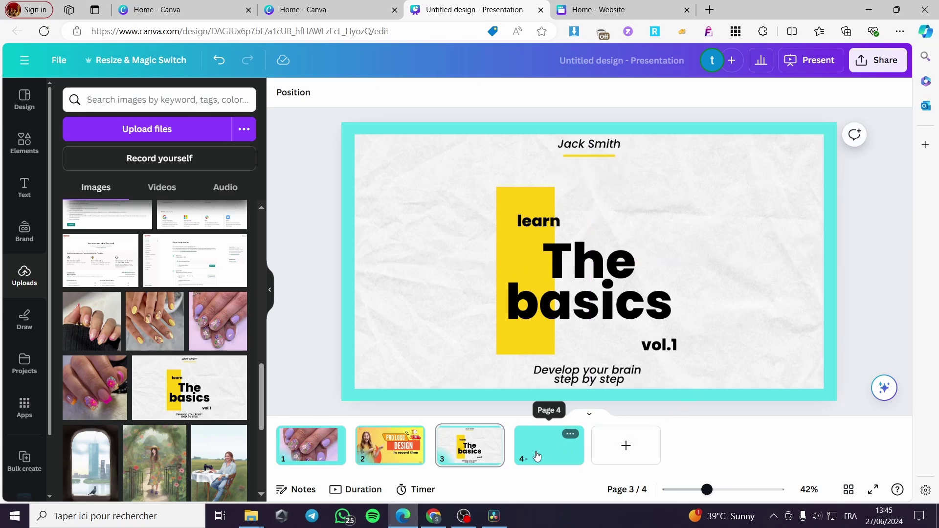
Add the uploaded two-part photo of framed window pictures to page 4 and enlarge it to leave a thin turquoise border
click(537, 456)
scroll(259, 442, down, 3)
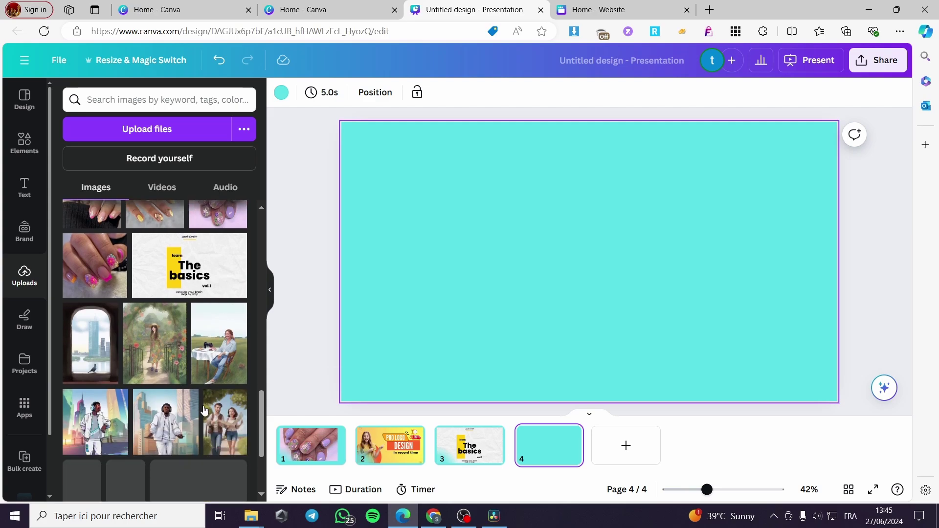
scroll(229, 443, down, 2)
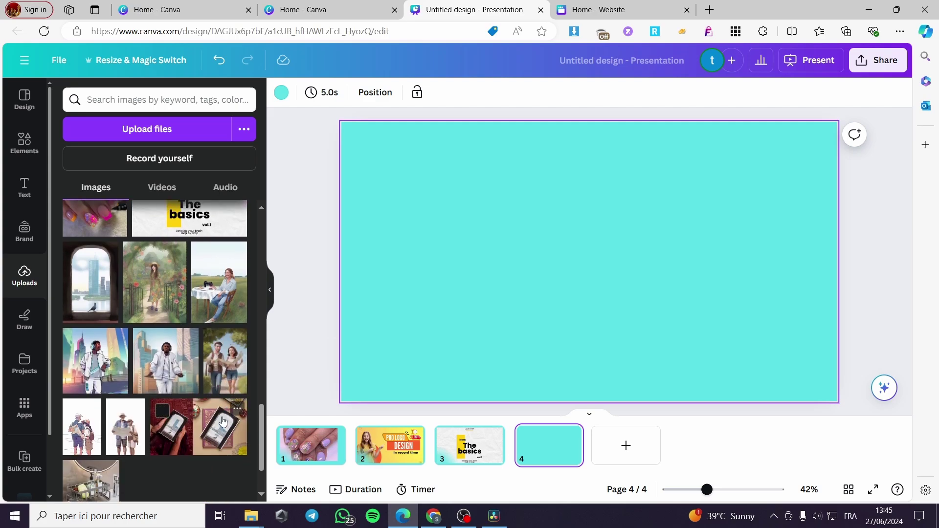
click(203, 434)
drag(636, 291, 538, 244)
drag(630, 295, 831, 321)
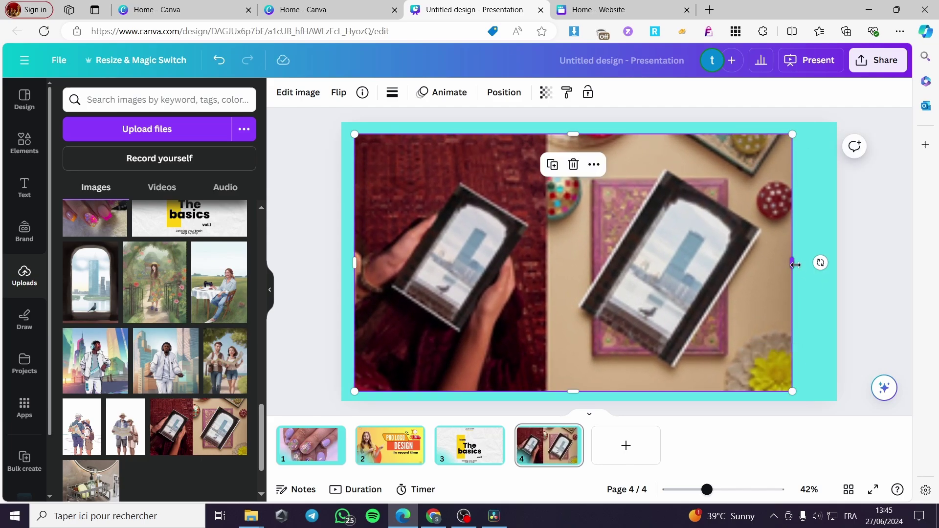
drag(795, 264, 826, 261)
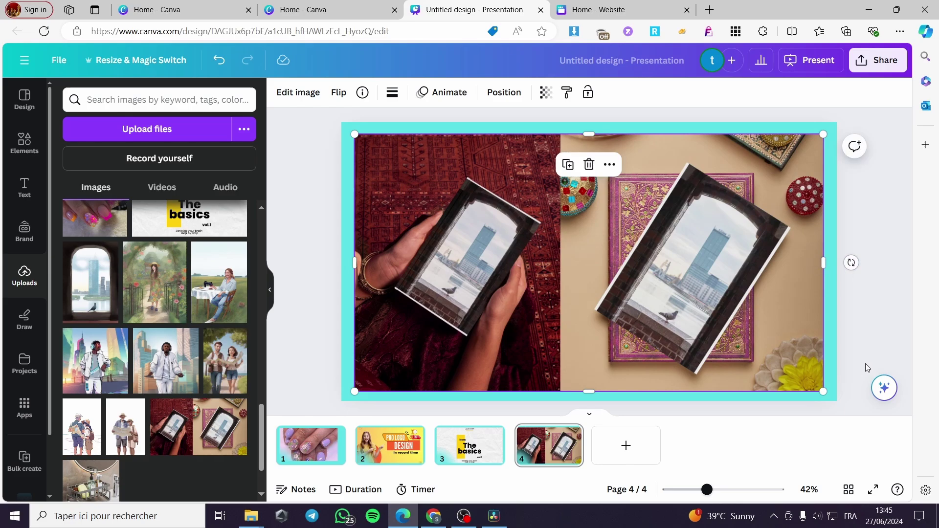
Replace the nails photo on page 1 with the uploaded berry and fruit bowl photo, enlarged and widened to nearly fill the page
click(331, 435)
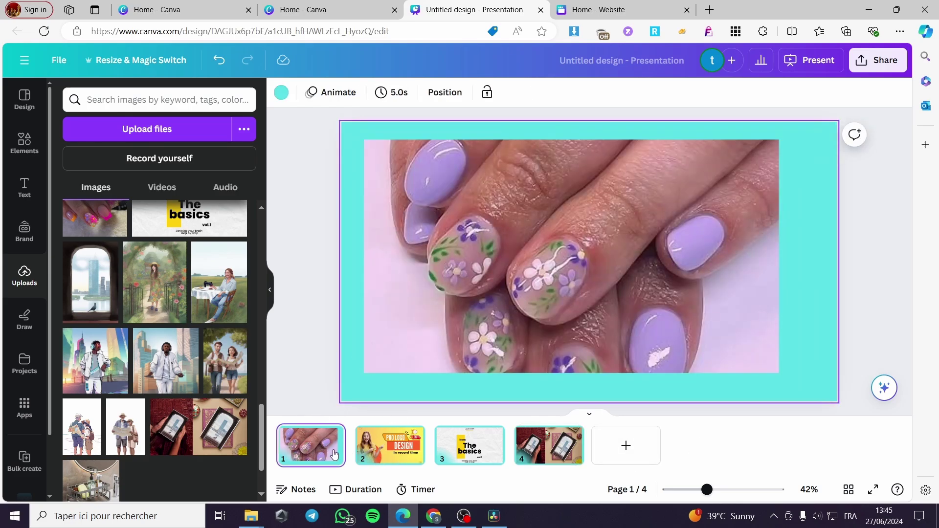
click(572, 281)
key(Delete)
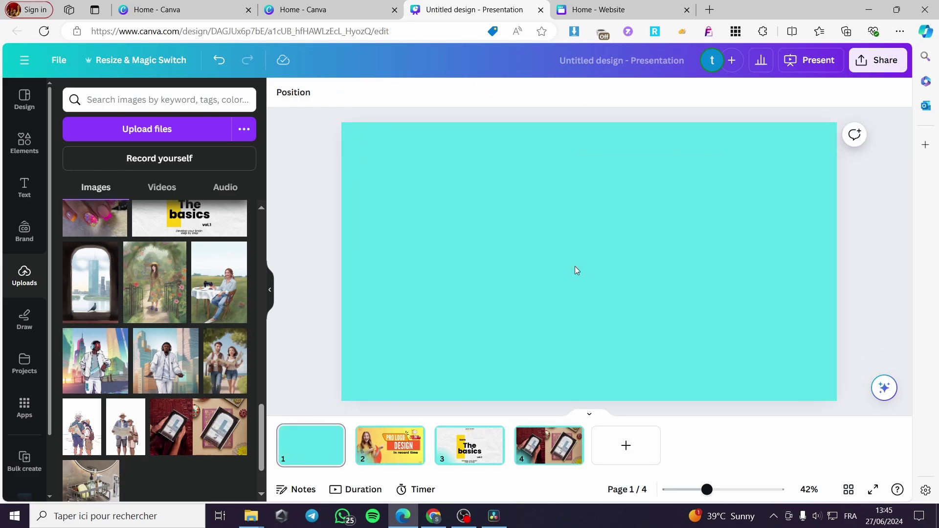
scroll(196, 365, down, 2)
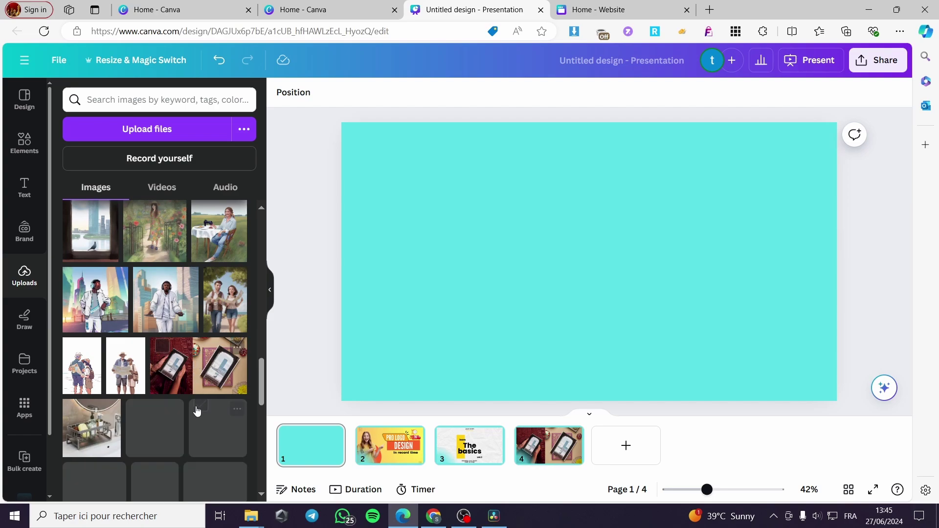
scroll(125, 406, down, 4)
scroll(126, 406, down, 10)
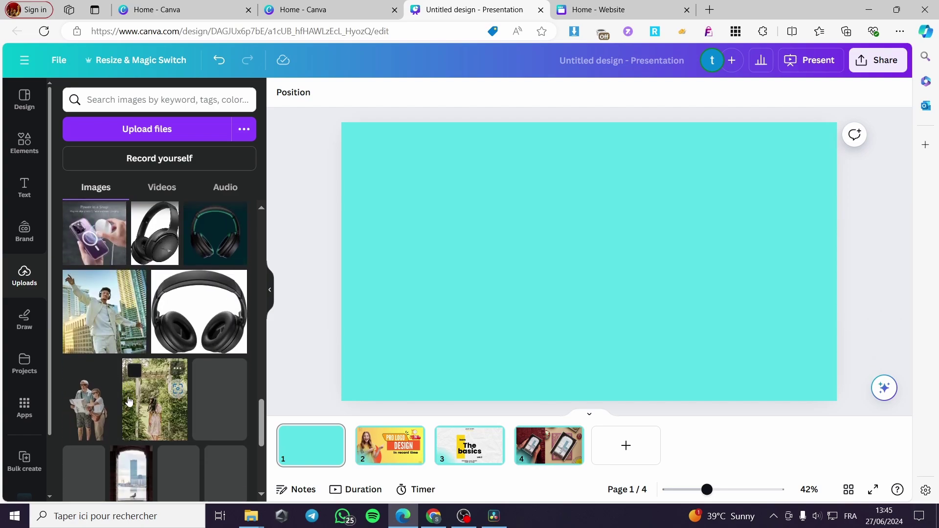
scroll(129, 398, down, 5)
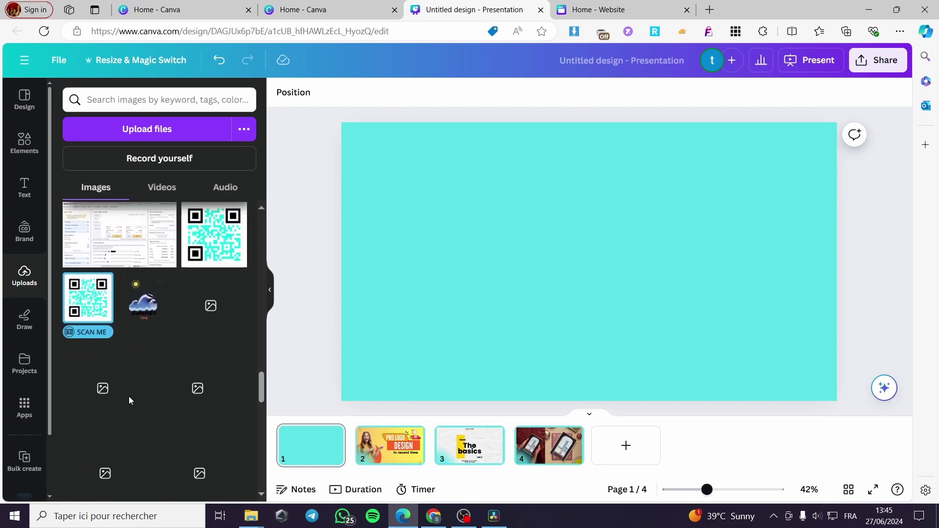
scroll(144, 401, down, 6)
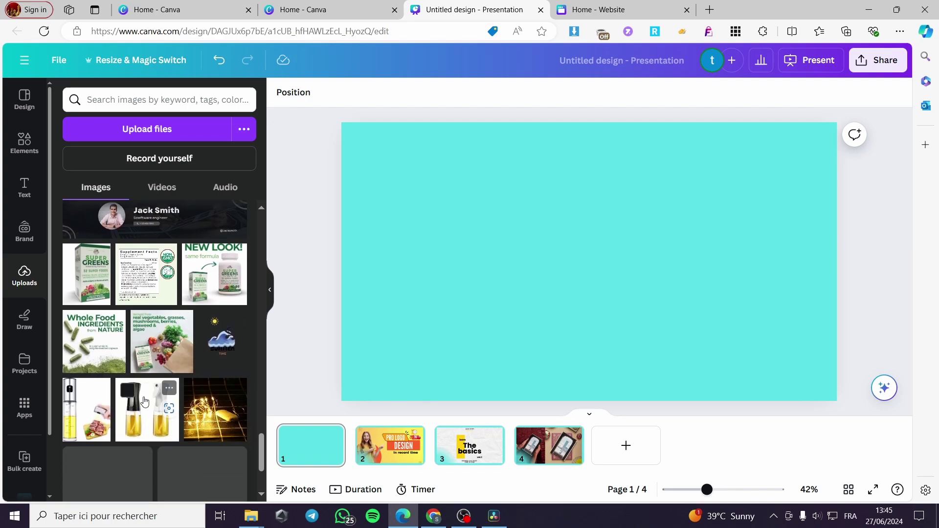
click(158, 379)
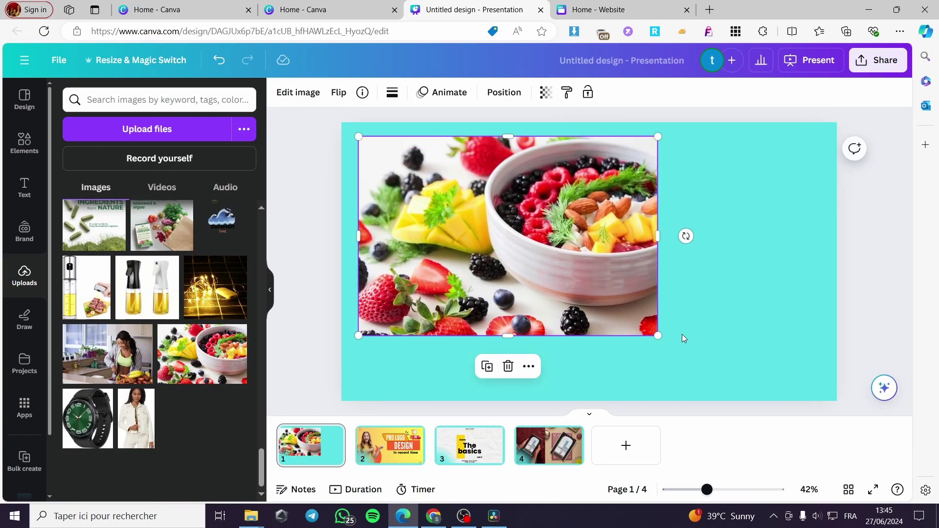
drag(658, 335, 743, 393)
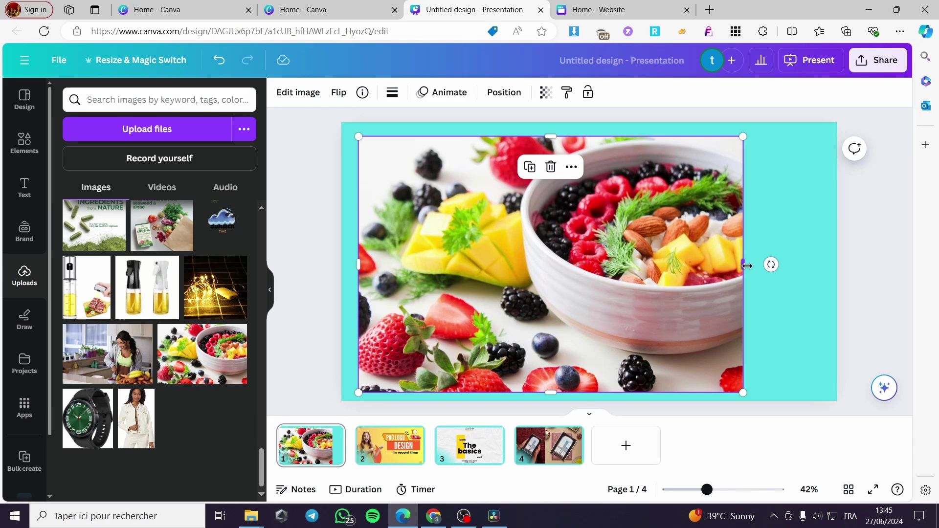
mouse_move(740, 259)
mouse_down()
mouse_move(824, 256)
mouse_move(730, 260)
mouse_up()
drag(813, 262, 834, 262)
Reorder the pages so the Pro Logo Design page is first and the "learn The basics" page second, and select page 4
click(409, 435)
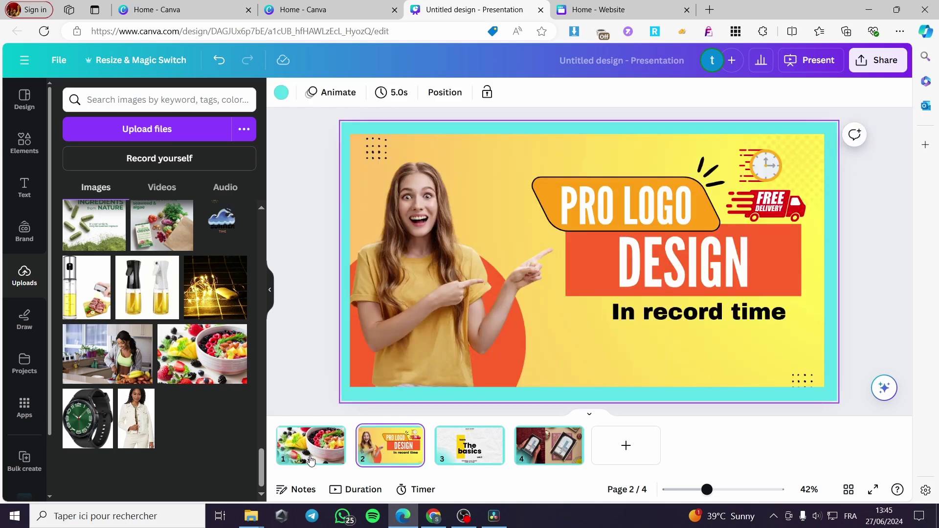
drag(421, 458, 338, 451)
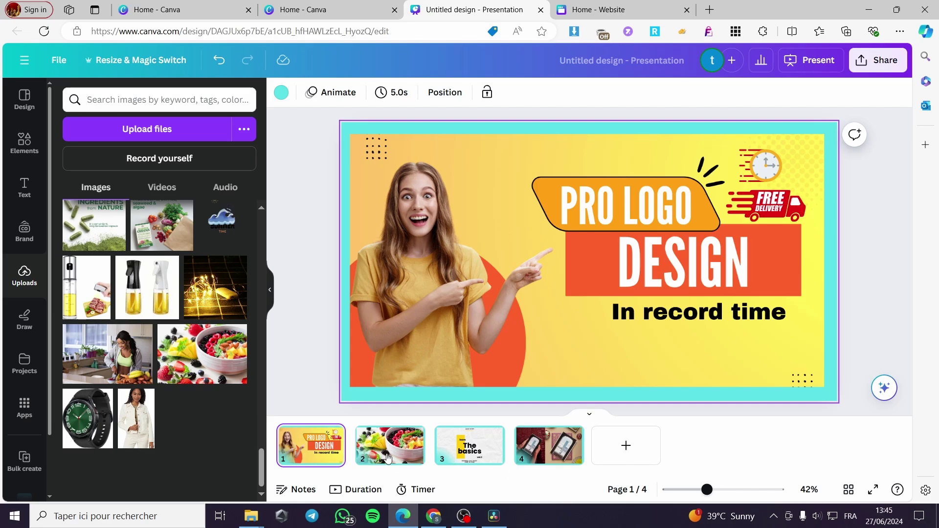
drag(470, 446, 389, 454)
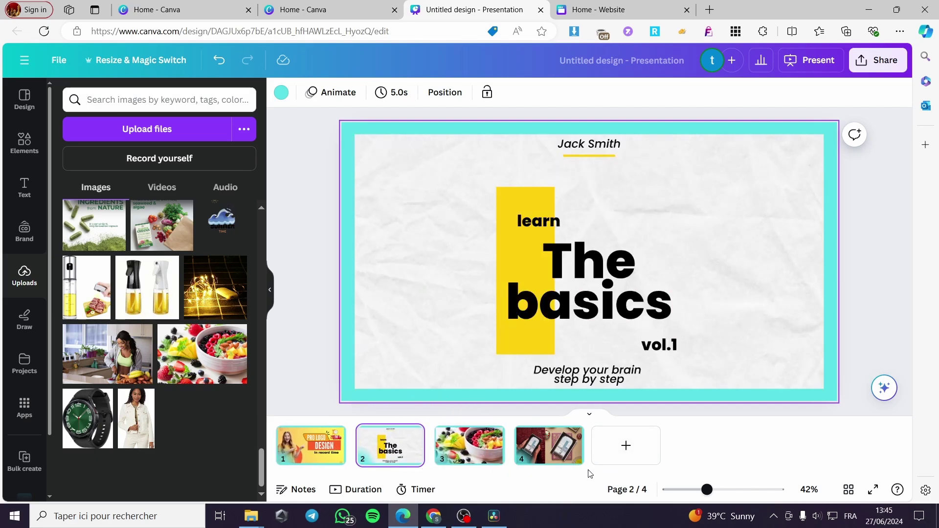
drag(572, 467, 490, 414)
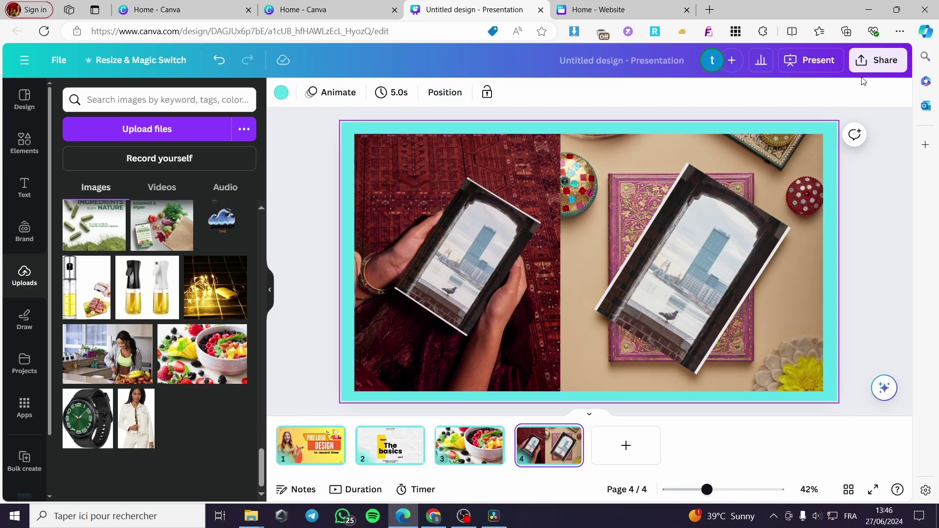
Generate the HTML embed code and smart embed link for the presentation through the Embed sharing option
click(879, 70)
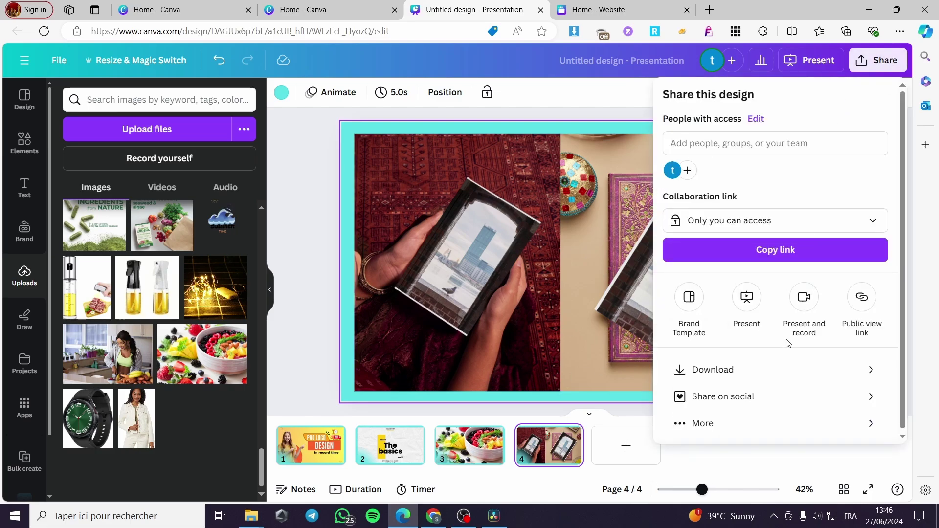
click(699, 425)
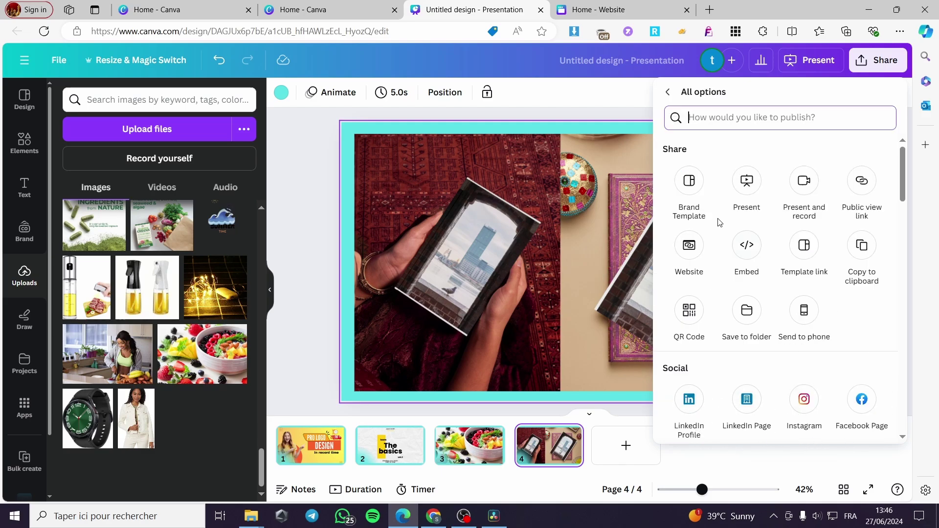
click(746, 247)
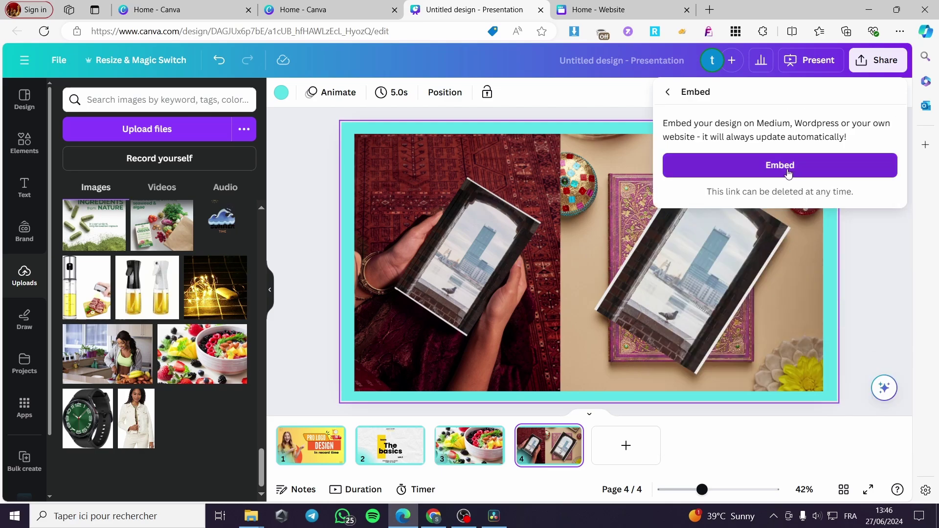
click(789, 171)
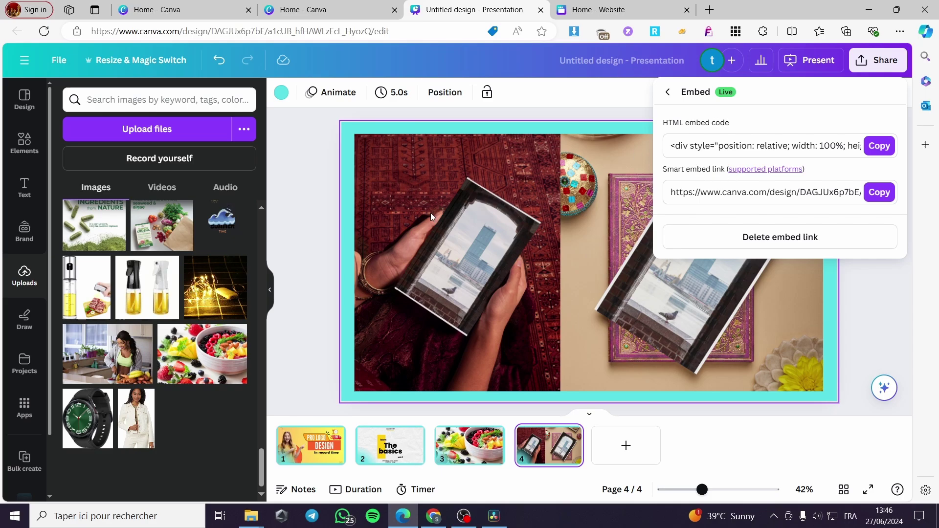
Look at the open Home website design and return to the presentation's embed code
click(349, 6)
click(587, 9)
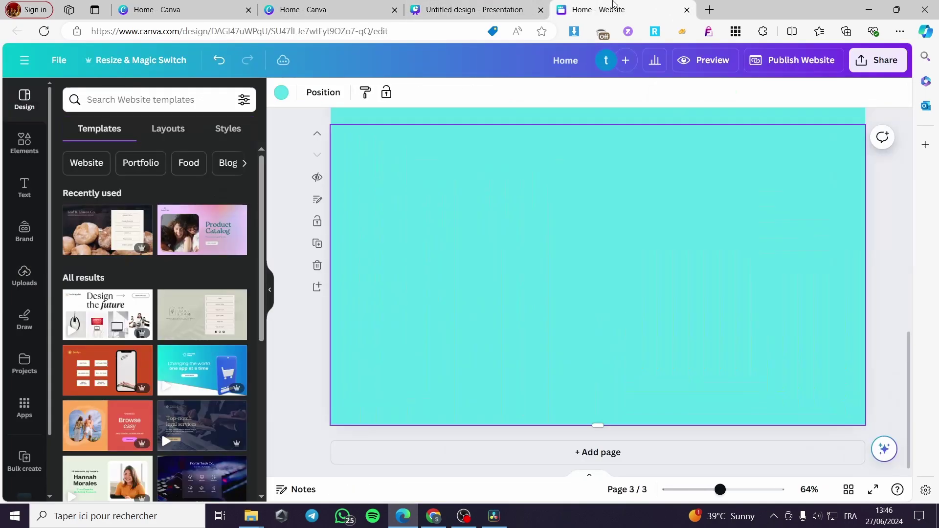
click(472, 6)
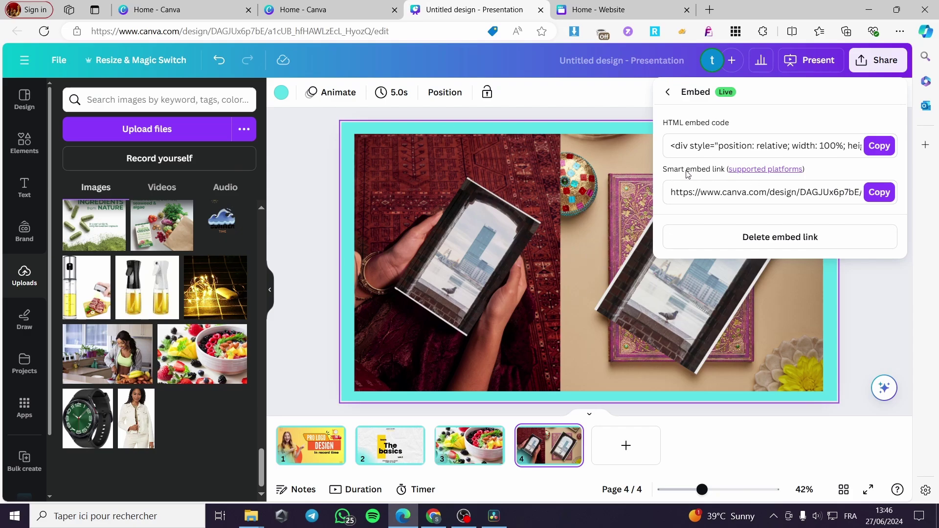
Copy the presentation's smart embed link and go to the blank page 3 of the Home website design
click(881, 193)
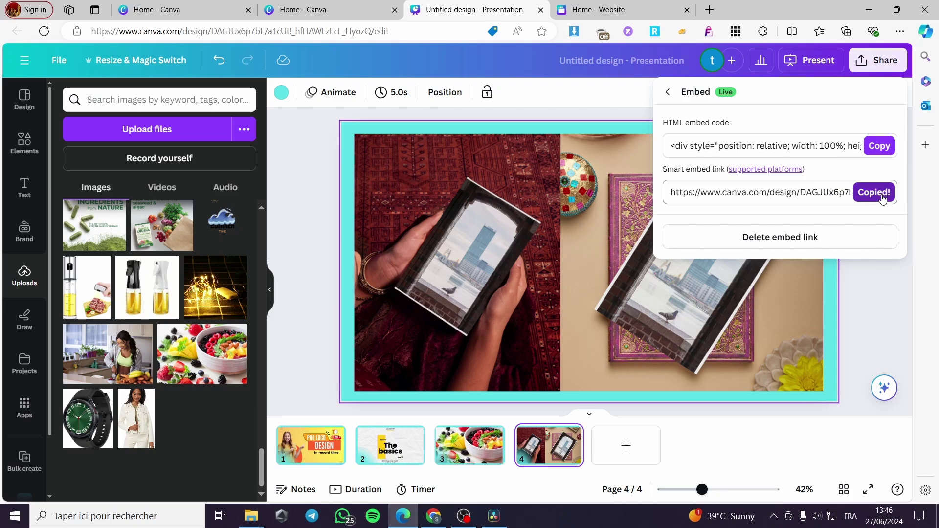
click(596, 5)
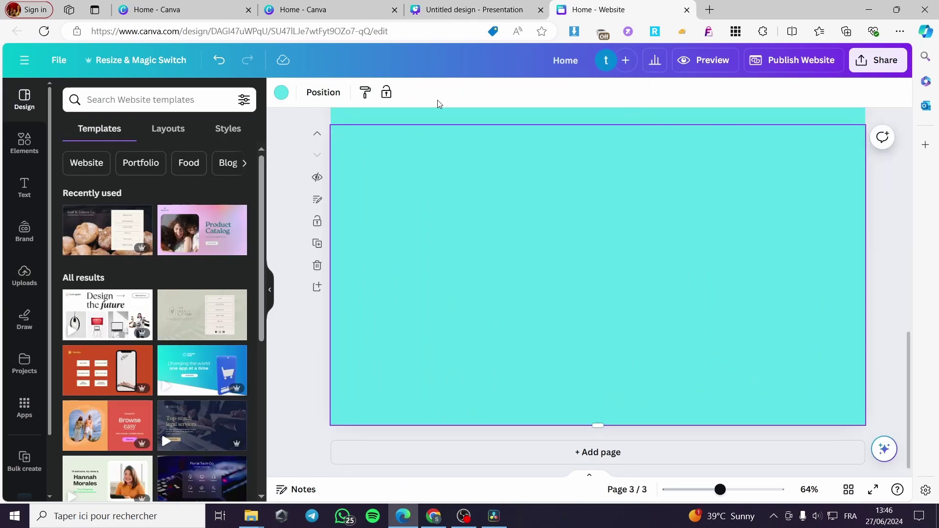
scroll(527, 321, up, 10)
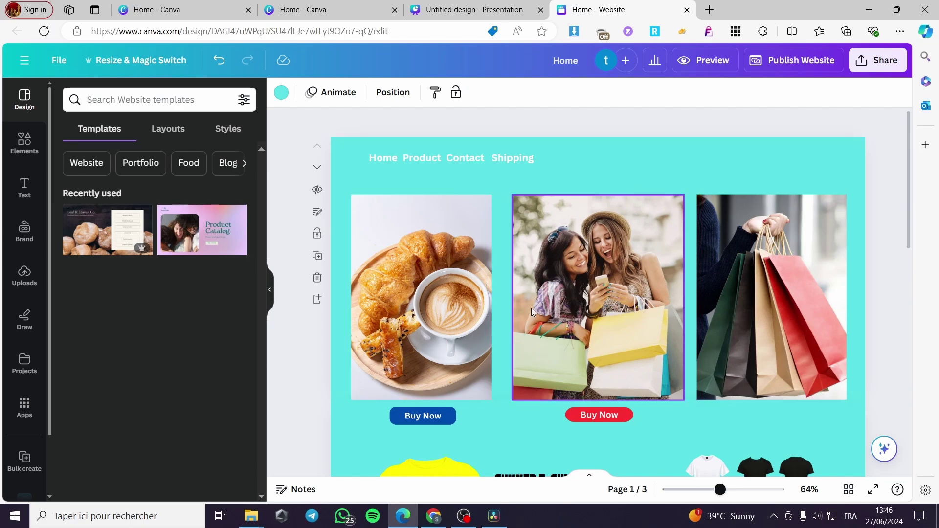
scroll(571, 254, down, 10)
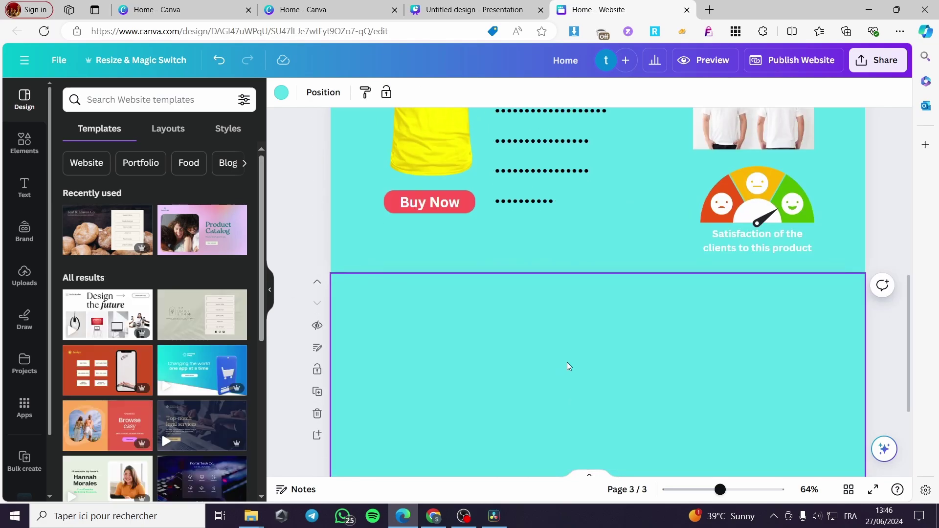
scroll(567, 366, down, 3)
scroll(561, 331, up, 1)
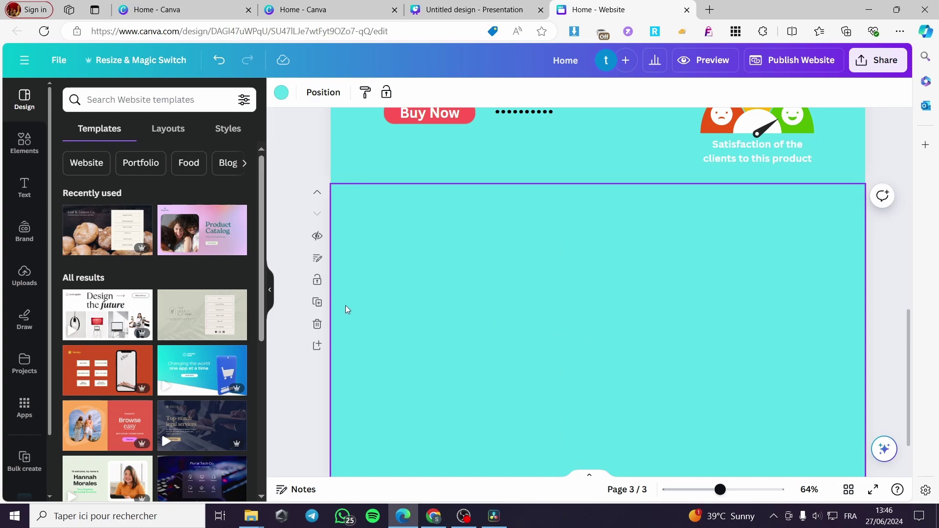
Search the Canva apps for "embed" and open the Embed app in the website design
click(29, 413)
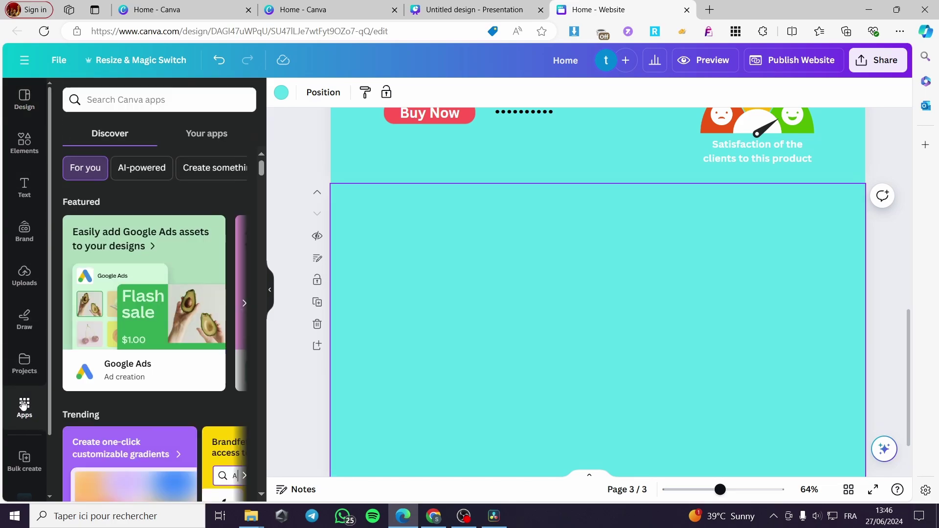
click(128, 99)
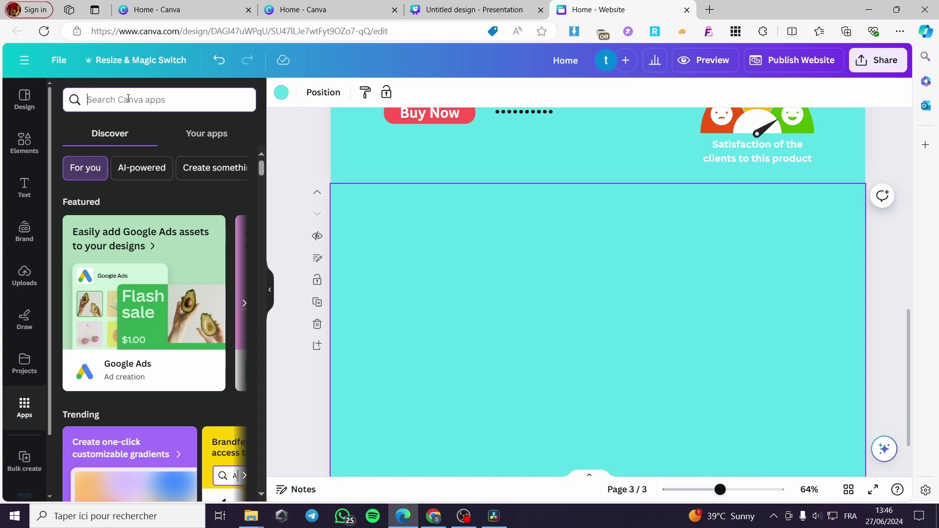
text(embed)
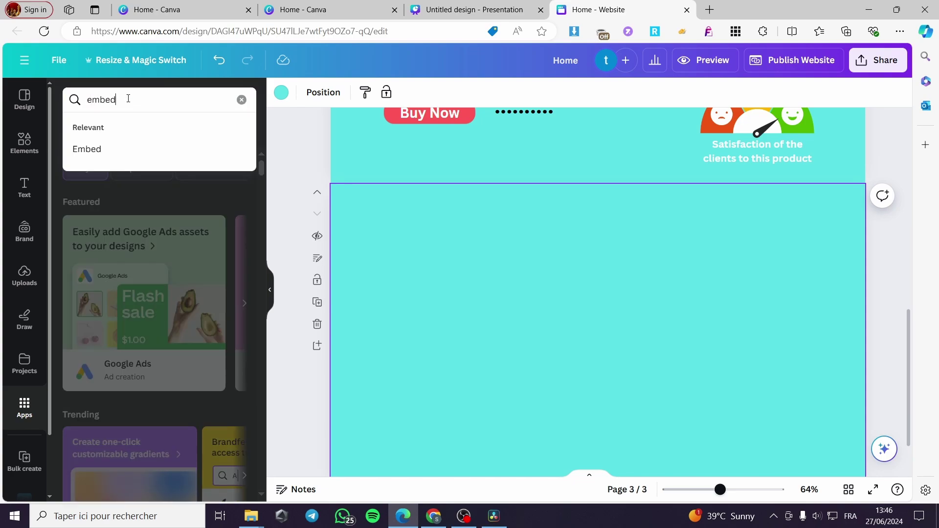
click(90, 149)
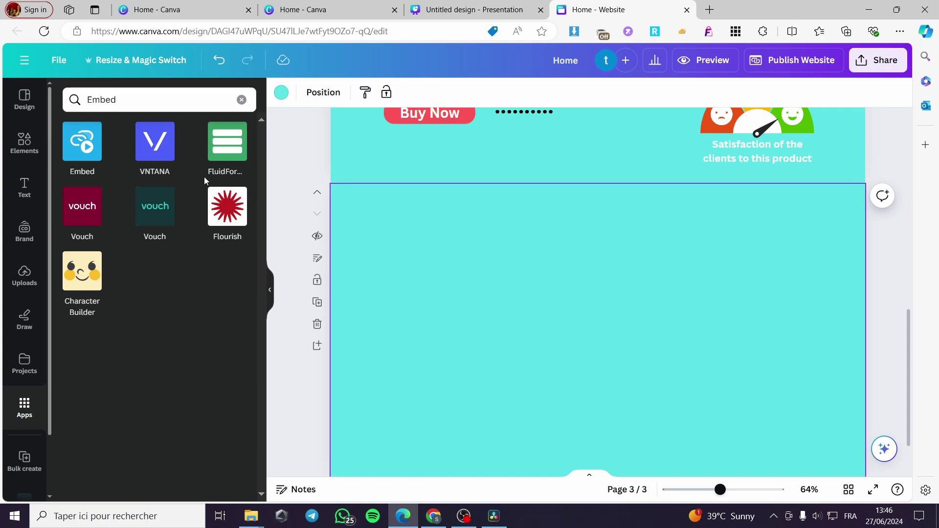
click(88, 153)
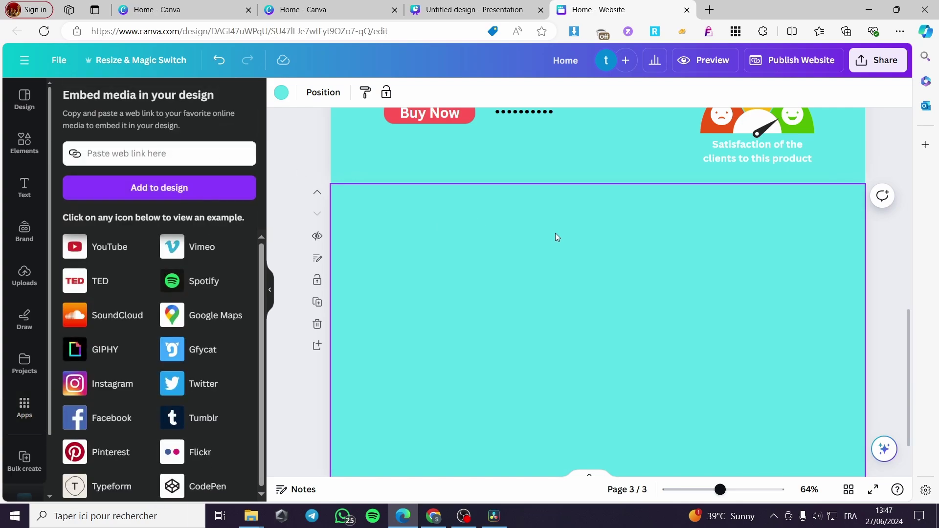
click(479, 9)
click(879, 288)
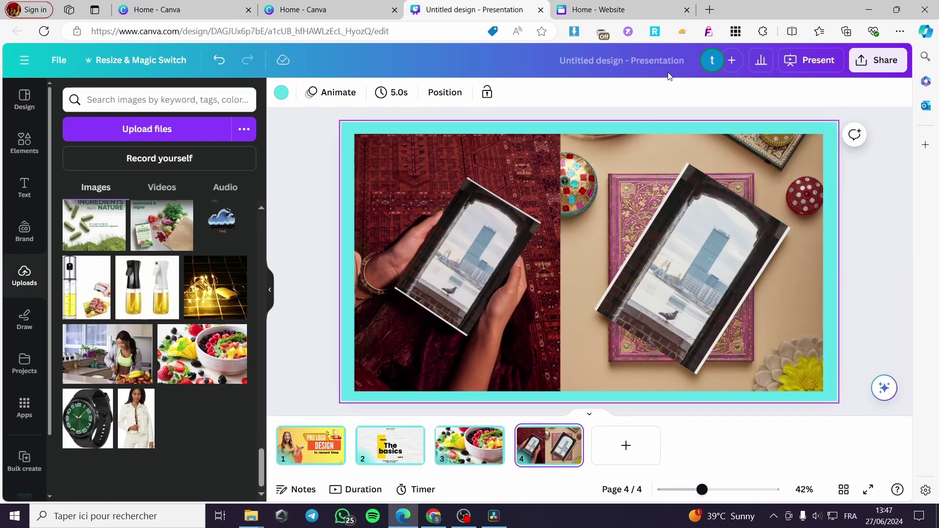
click(634, 9)
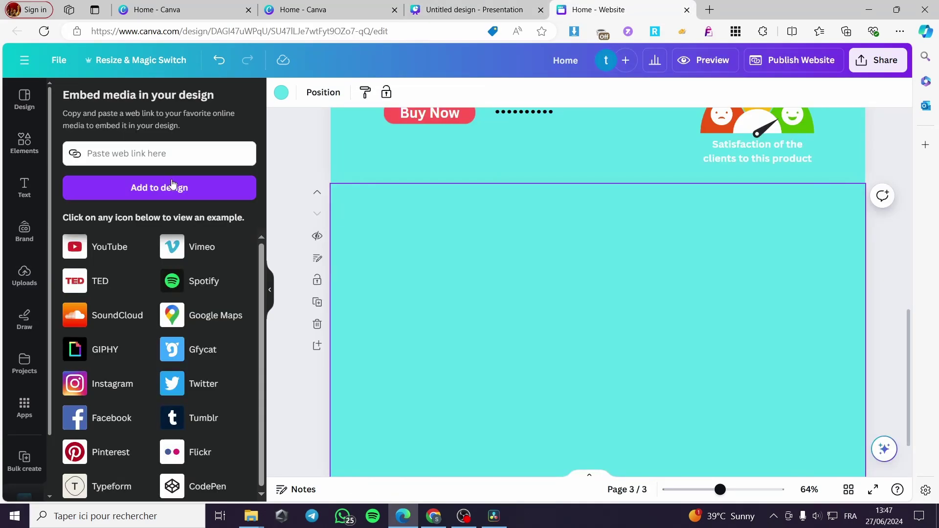
scroll(634, 336, up, 3)
scroll(634, 336, up, 5)
scroll(578, 297, down, 6)
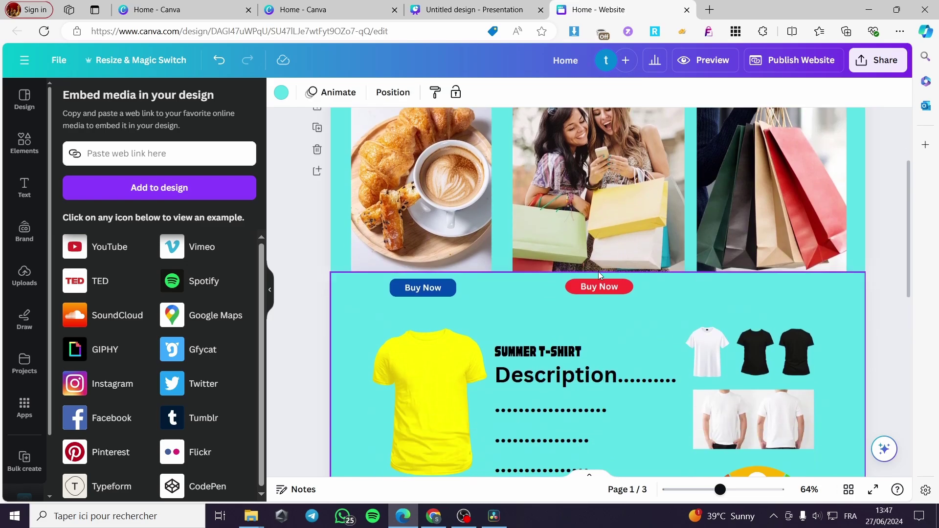
Select page 2 of the website and add the presentation to it with the copied smart embed link
right_click(577, 297)
click(90, 155)
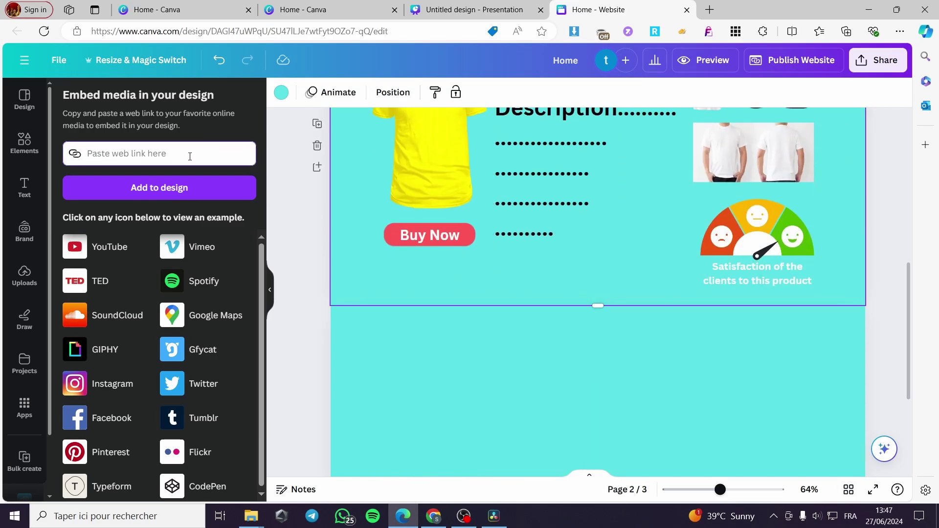
key(ctrl+v)
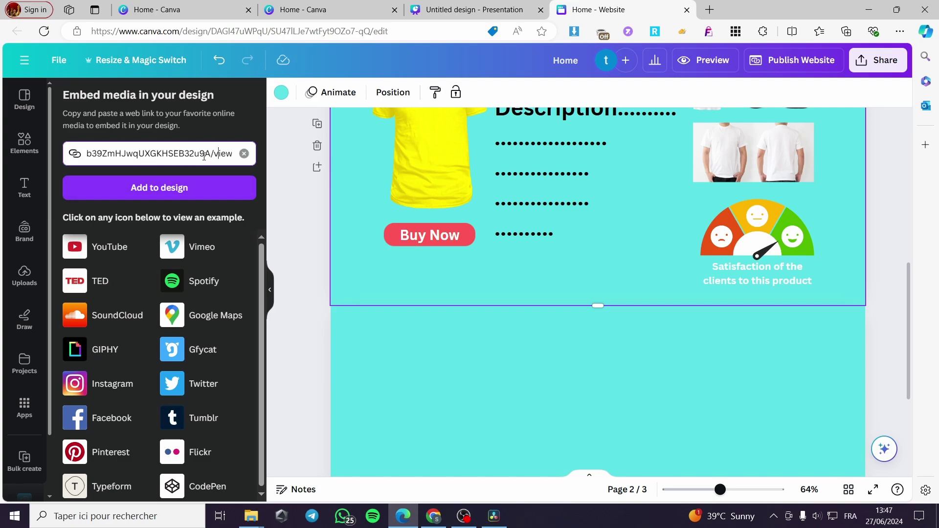
key(Left)
key(Left)
key(Left)
key(Left)
key(Left)
key(Left)
key(Left)
key(Left)
key(Left)
key(Left)
key(Left)
key(Left)
key(Left)
key(Left)
key(Left)
key(Left)
key(Left)
key(Left)
key(Left)
key(Left)
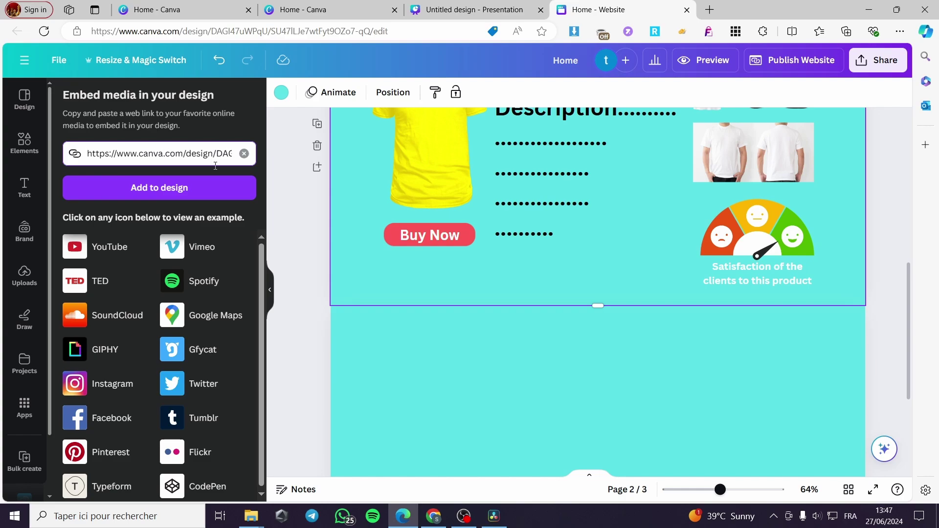
click(167, 191)
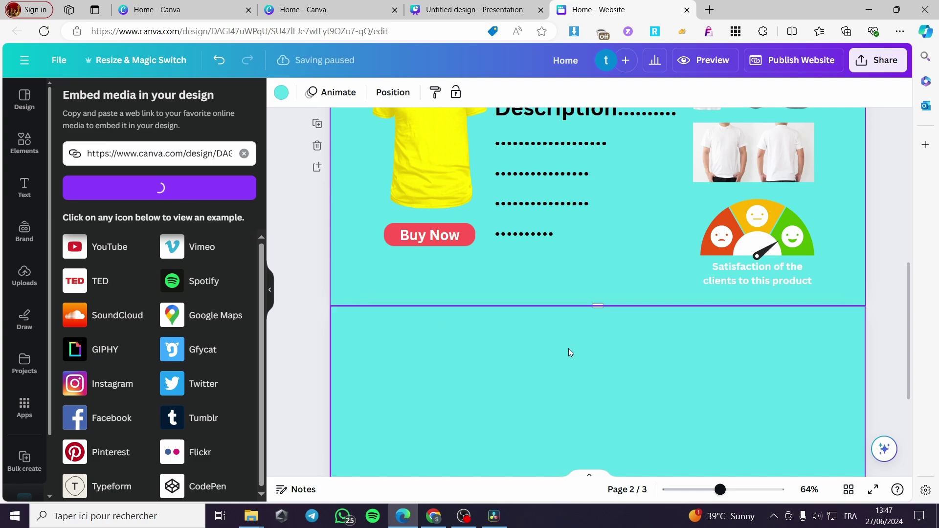
scroll(853, 314, down, 4)
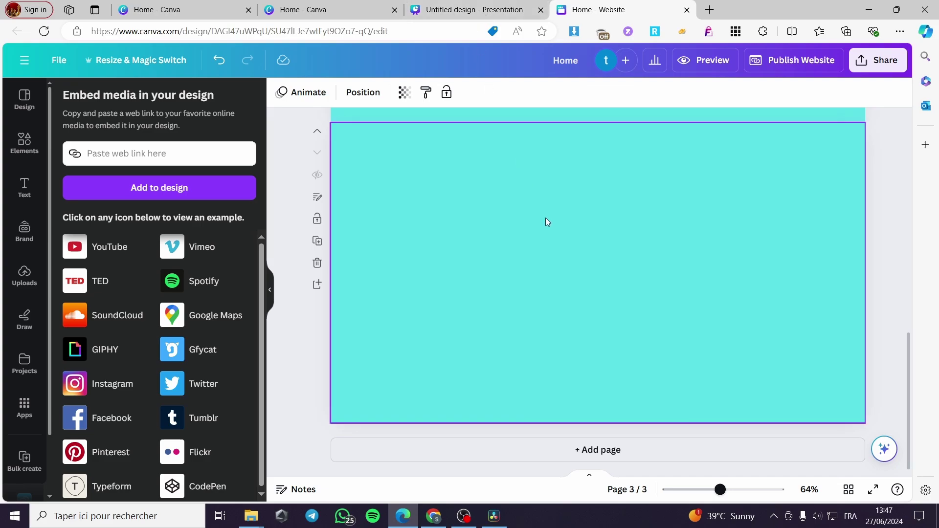
scroll(502, 281, up, 3)
click(576, 333)
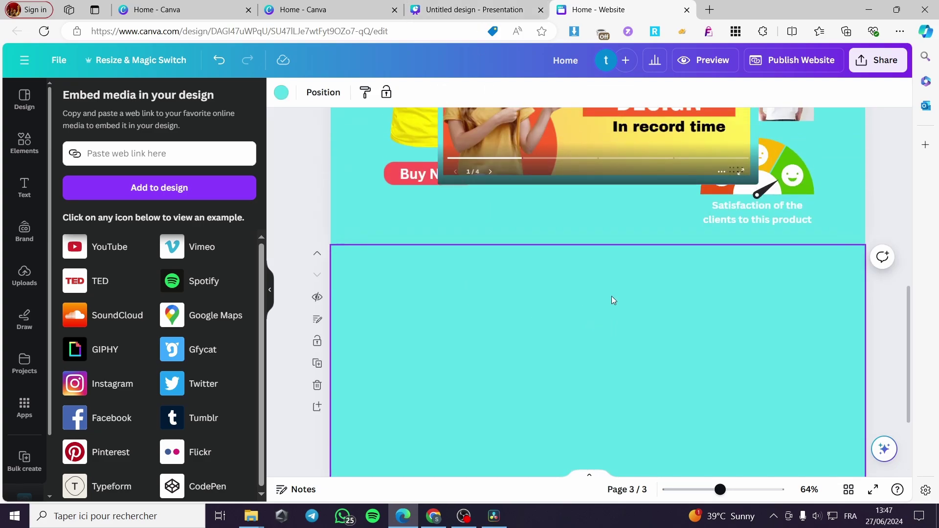
click(490, 10)
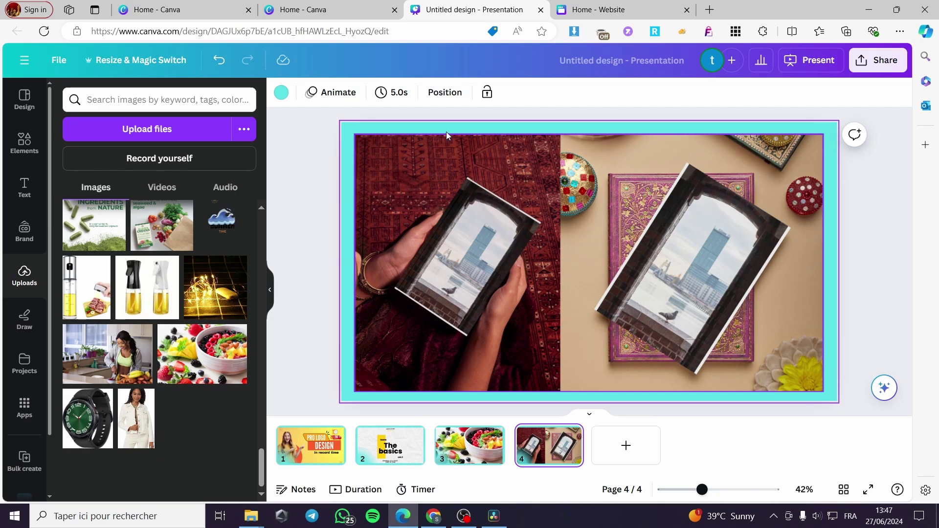
click(619, 10)
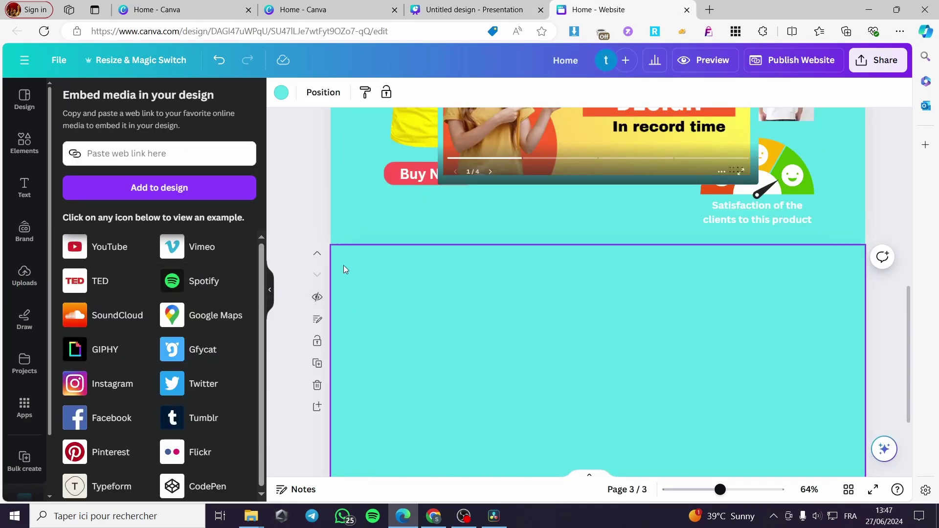
Move the embedded slideshow from page 2 to the blank page 3, enlarge it to nearly fill the page and center it
scroll(571, 279, up, 3)
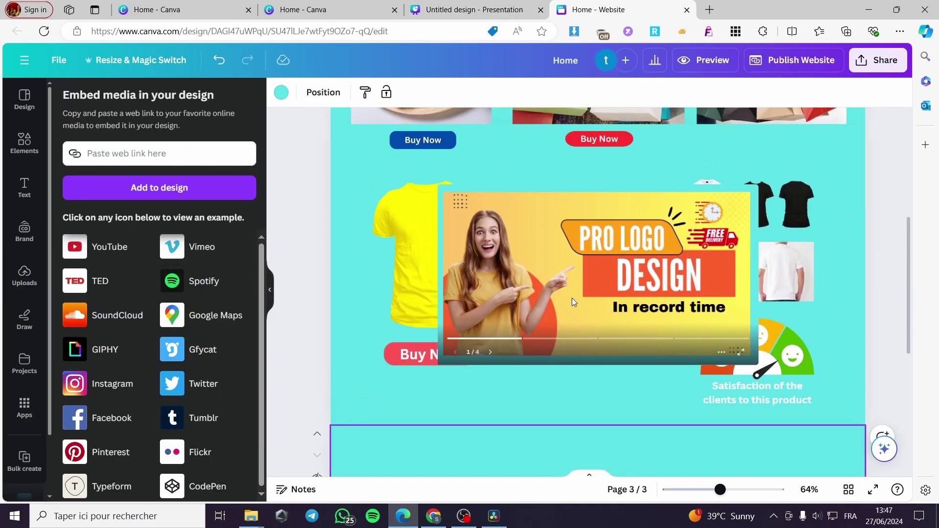
click(571, 298)
scroll(630, 258, down, 3)
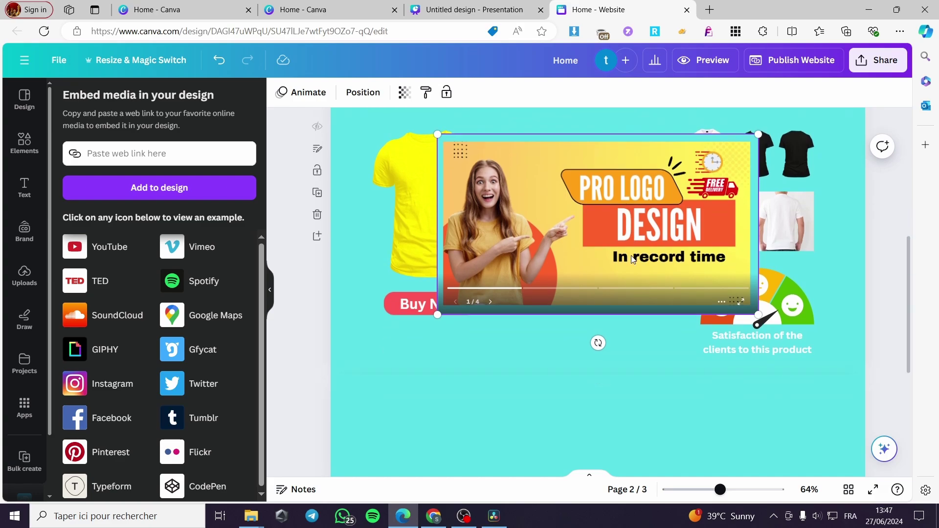
drag(619, 236, 523, 296)
scroll(656, 323, down, 2)
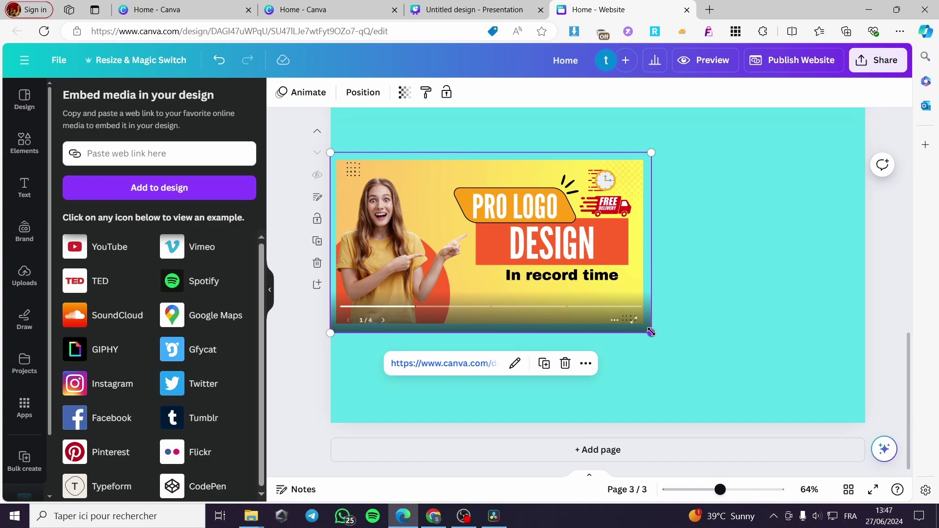
drag(652, 333, 856, 317)
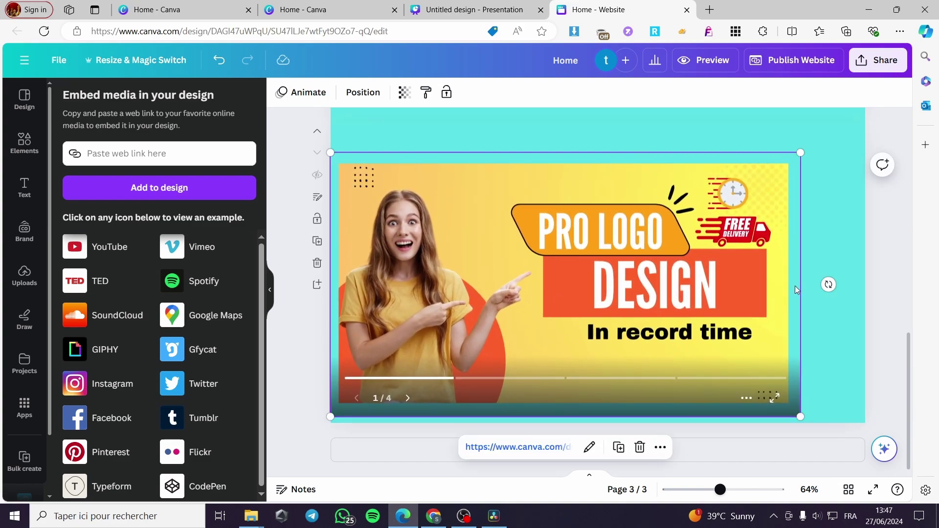
drag(742, 284, 767, 273)
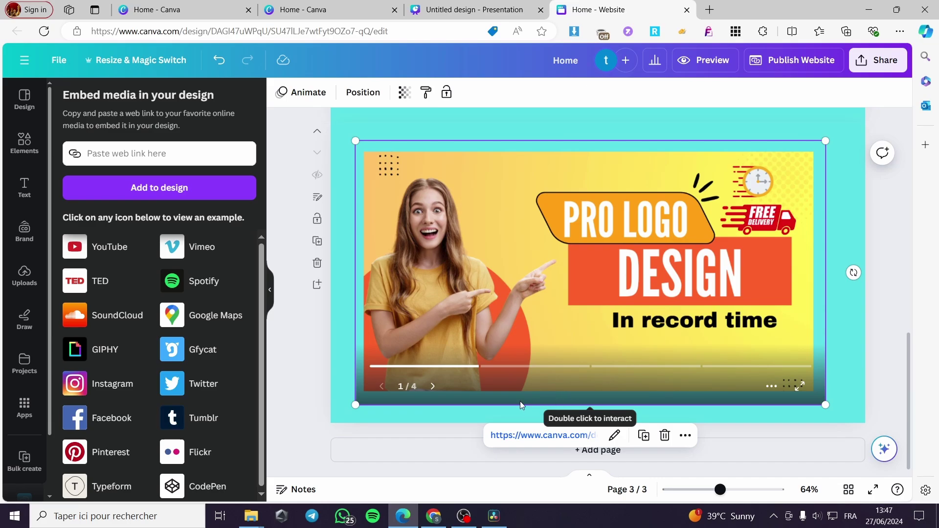
View page 1 of the presentation and return to the embedded slideshow in the Home website design
click(508, 9)
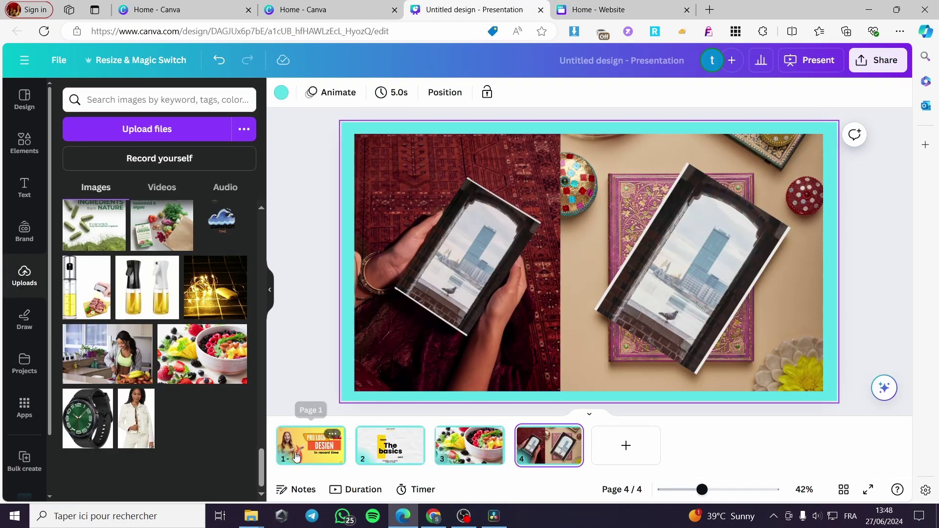
click(311, 443)
click(602, 10)
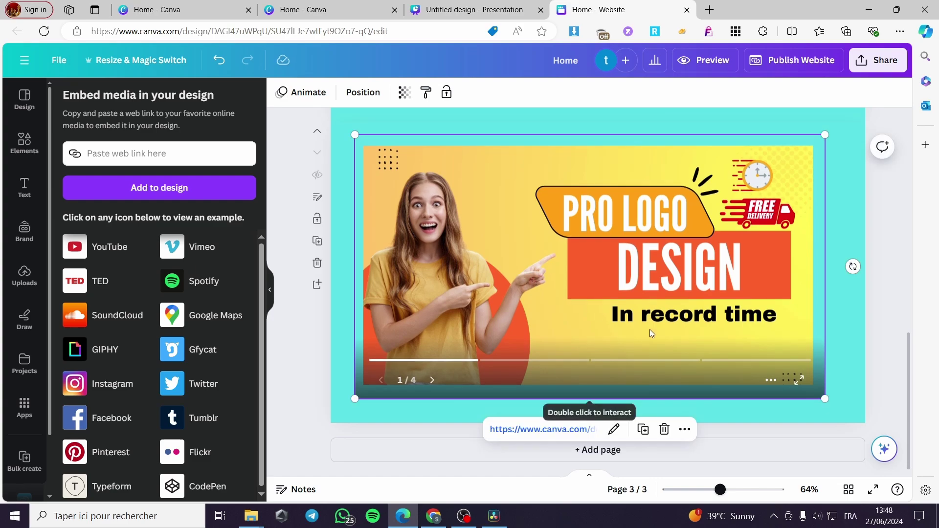
scroll(649, 330, up, 3)
scroll(668, 351, down, 3)
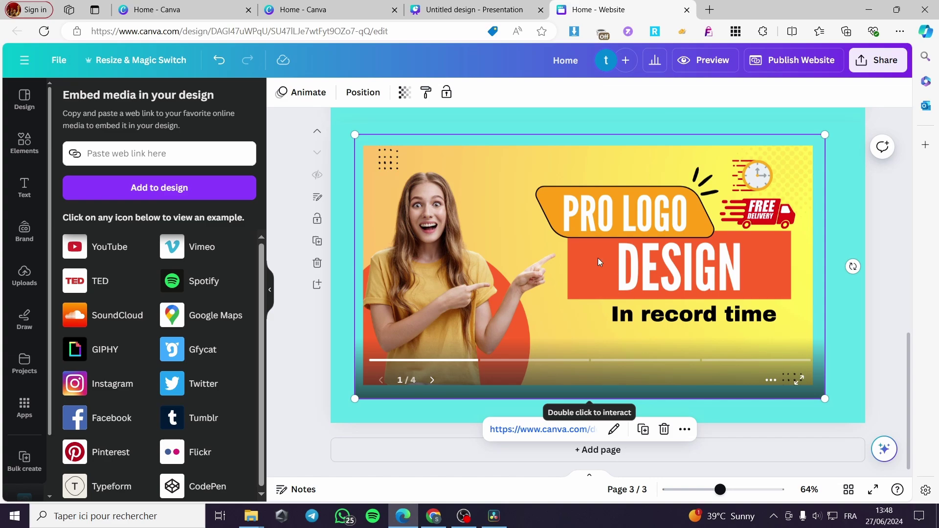
Republish the Home website with the embedded slideshow and open the live site
click(840, 66)
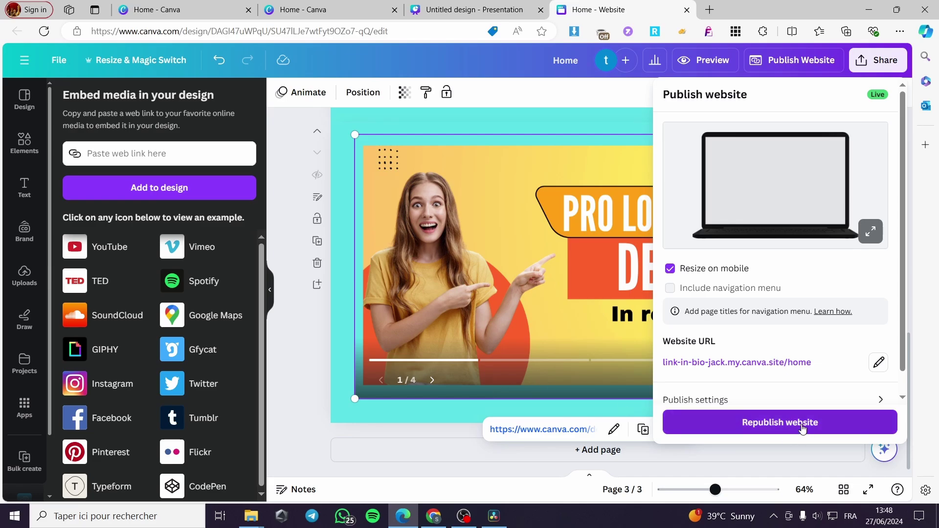
click(802, 424)
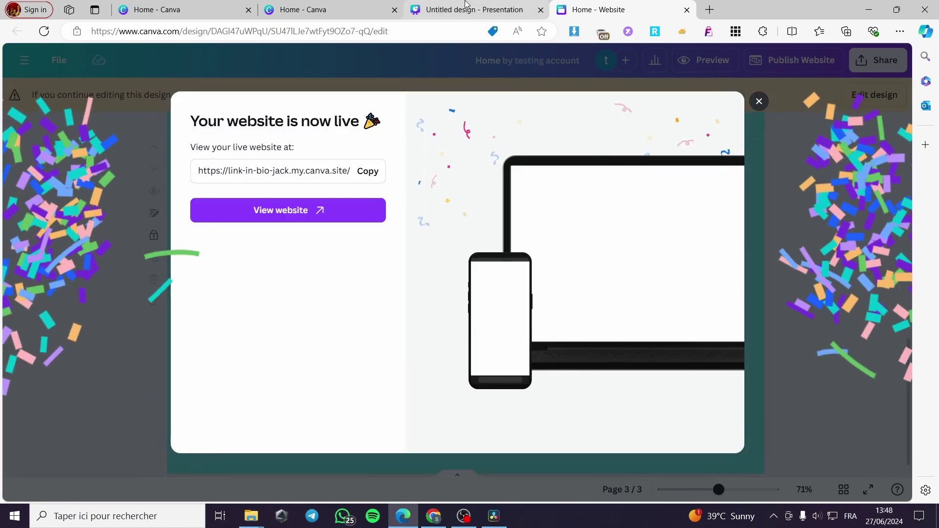
click(473, 9)
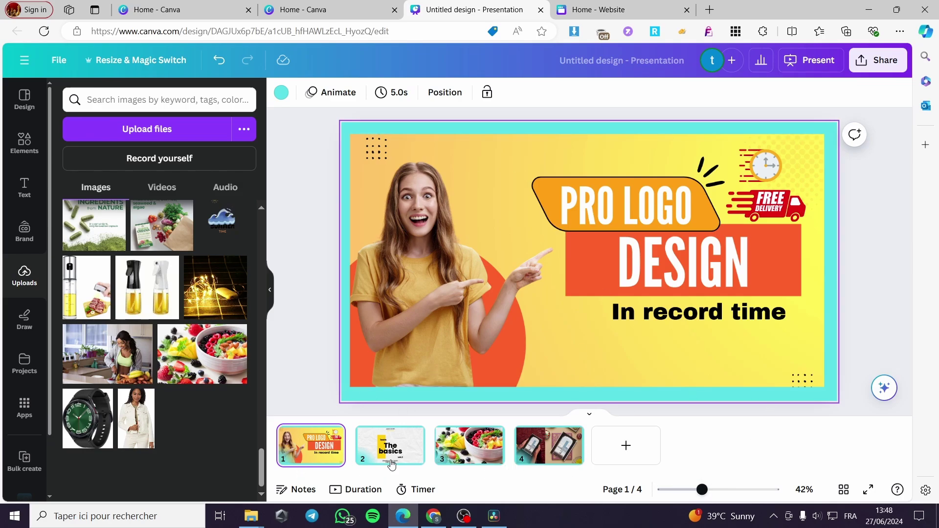
click(897, 73)
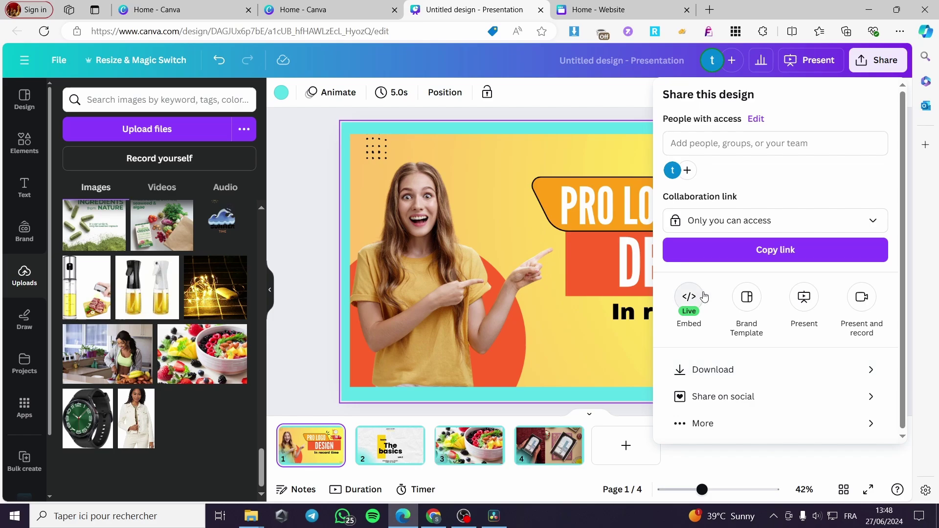
key(ctrl+Tab)
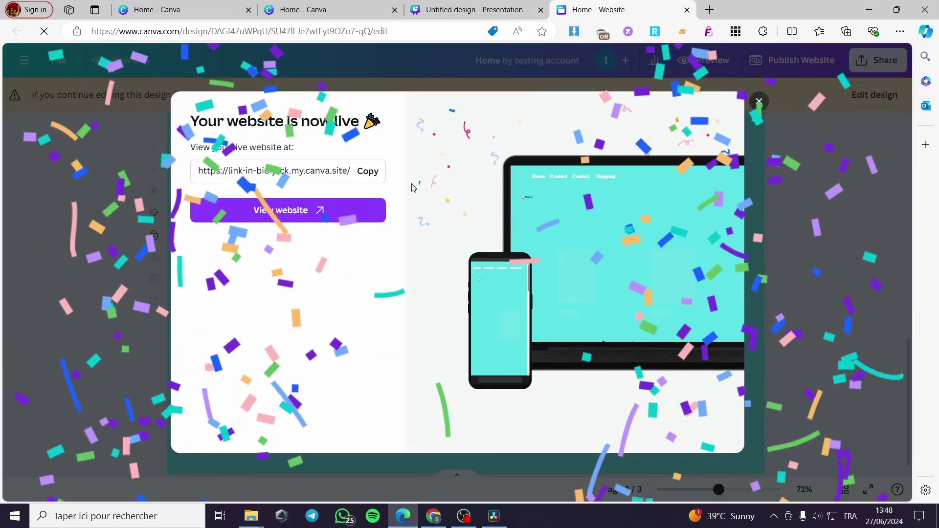
click(342, 210)
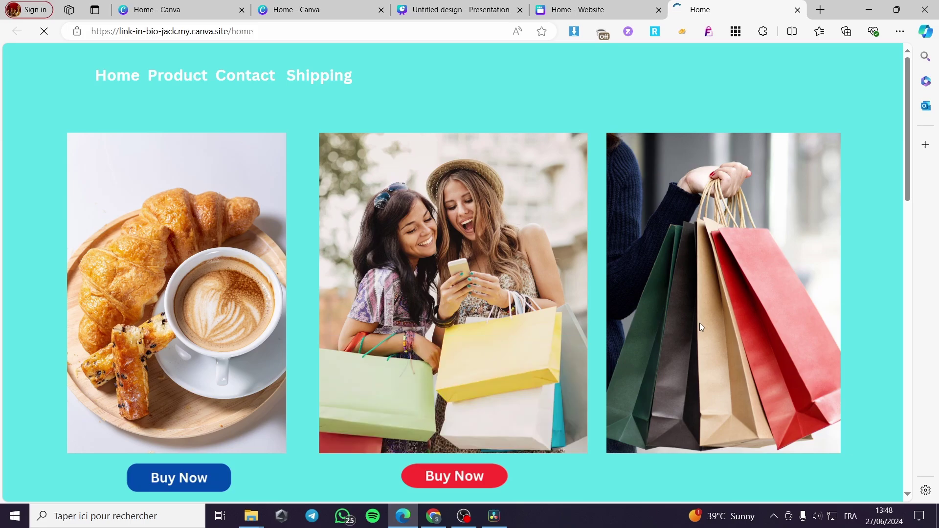
Go to the embedded slideshow on the live site and page through its slides to the fourth one
scroll(656, 268, down, 2)
scroll(465, 231, up, 2)
scroll(189, 212, down, 4)
scroll(418, 236, down, 14)
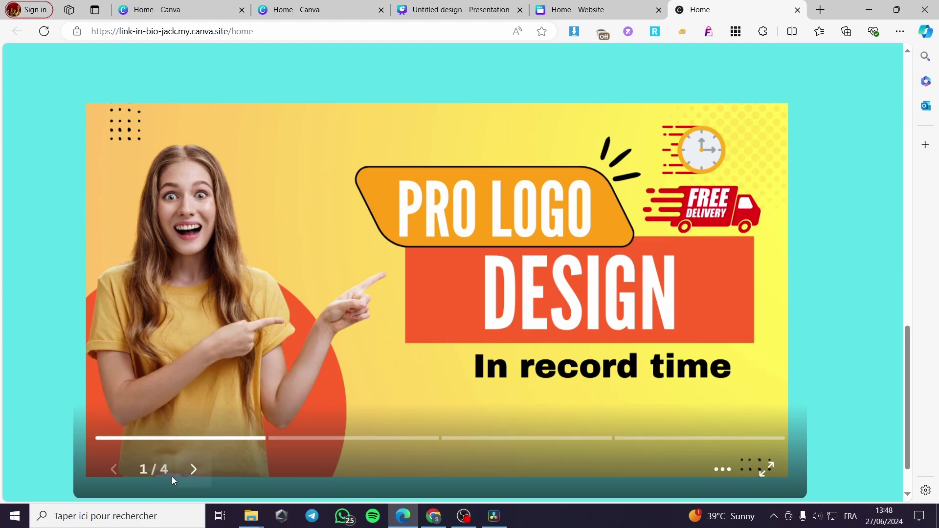
click(752, 246)
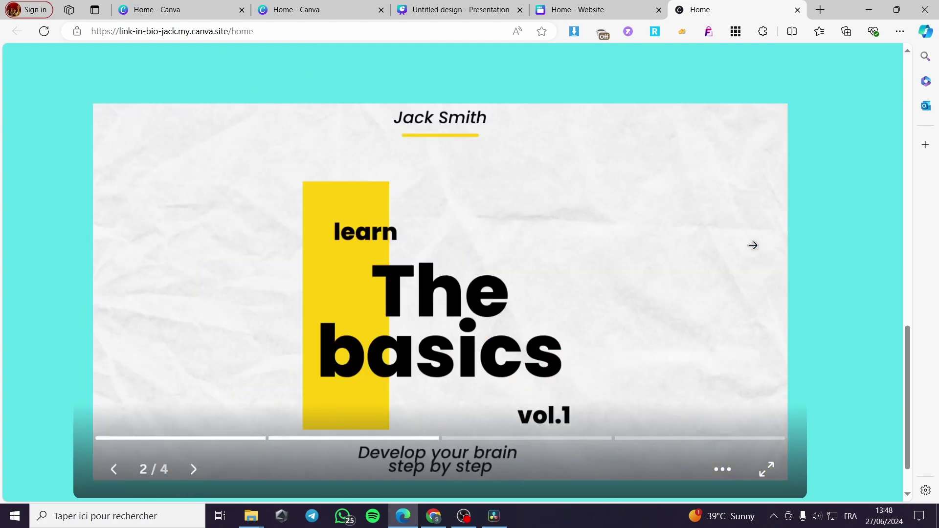
click(122, 272)
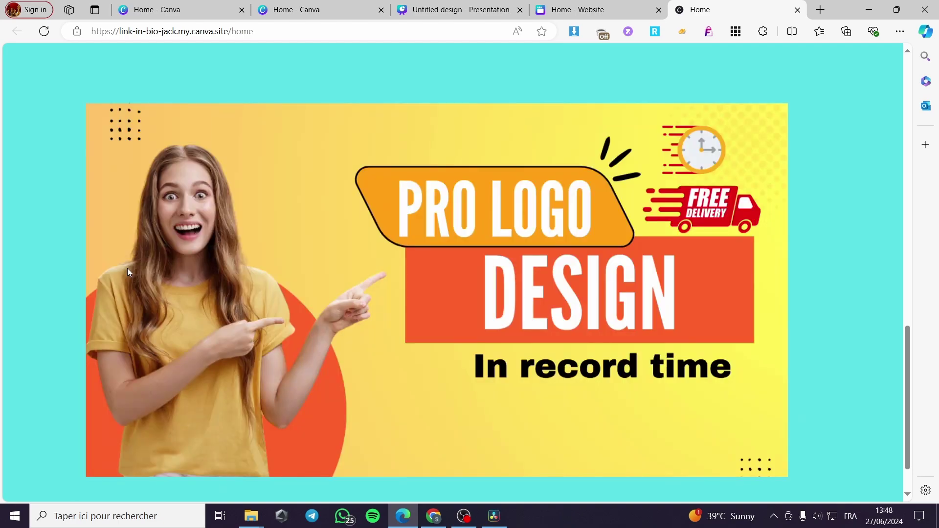
click(754, 280)
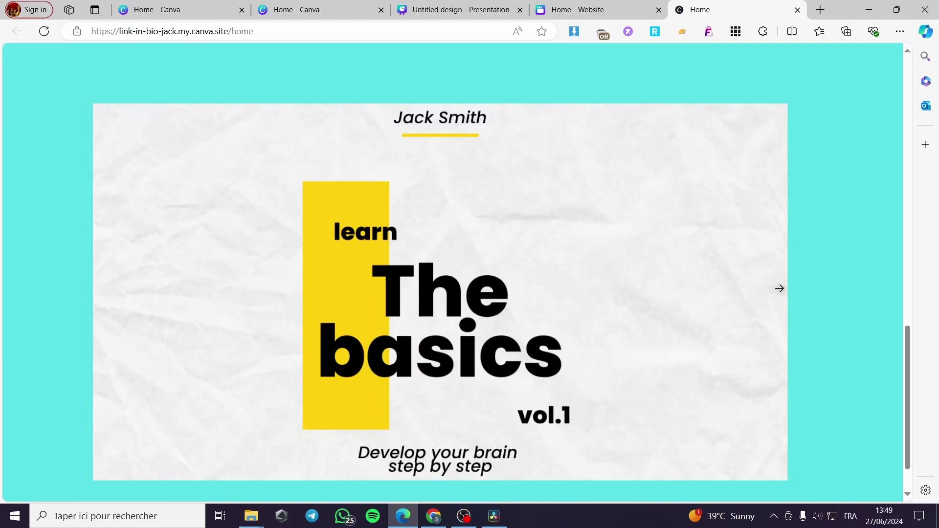
click(759, 283)
click(760, 282)
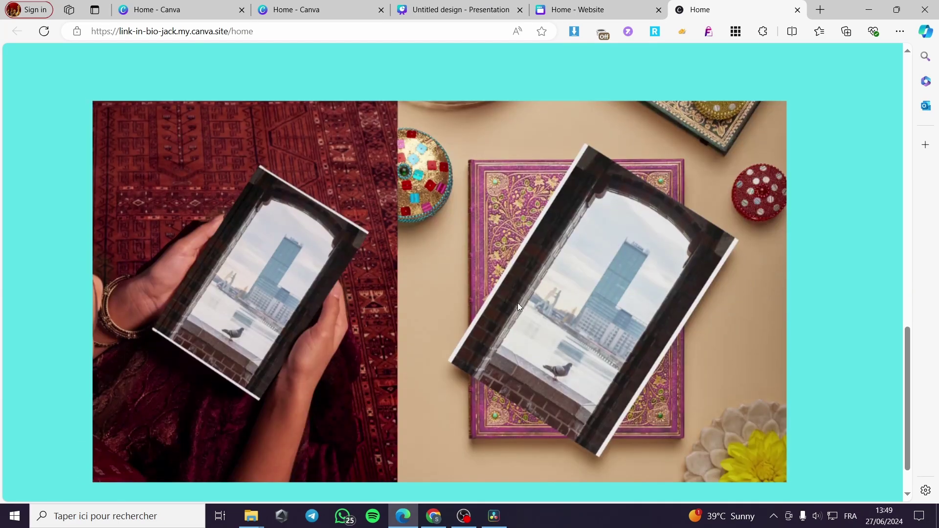
scroll(600, 407, down, 1)
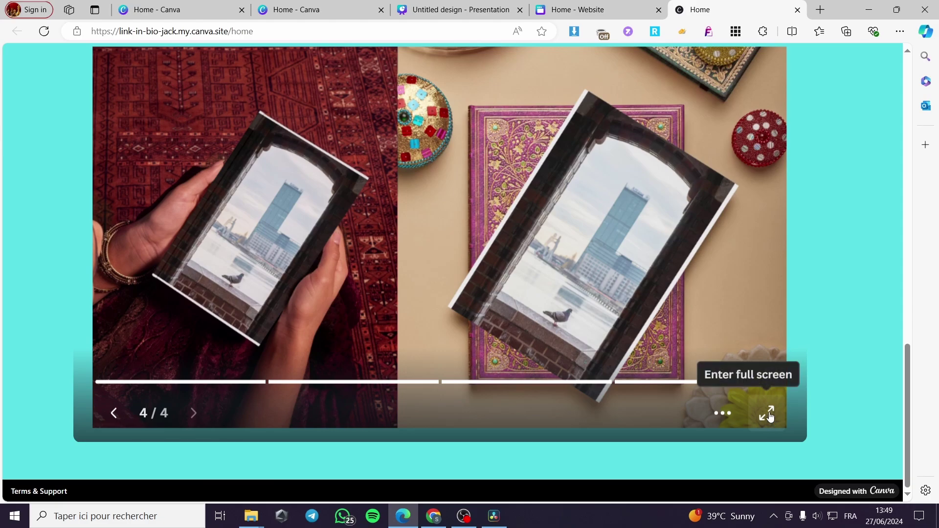
View the live slideshow in full screen and return to the normal page view
click(767, 413)
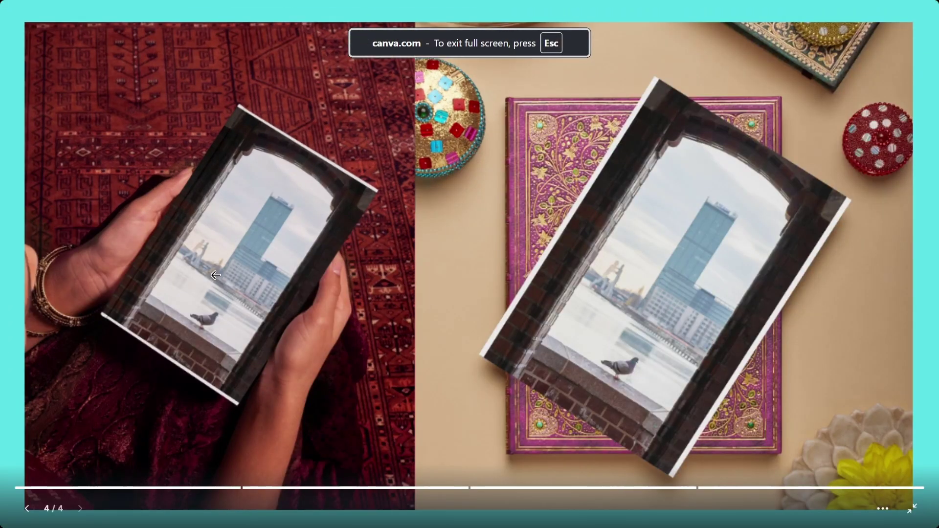
click(146, 272)
click(777, 284)
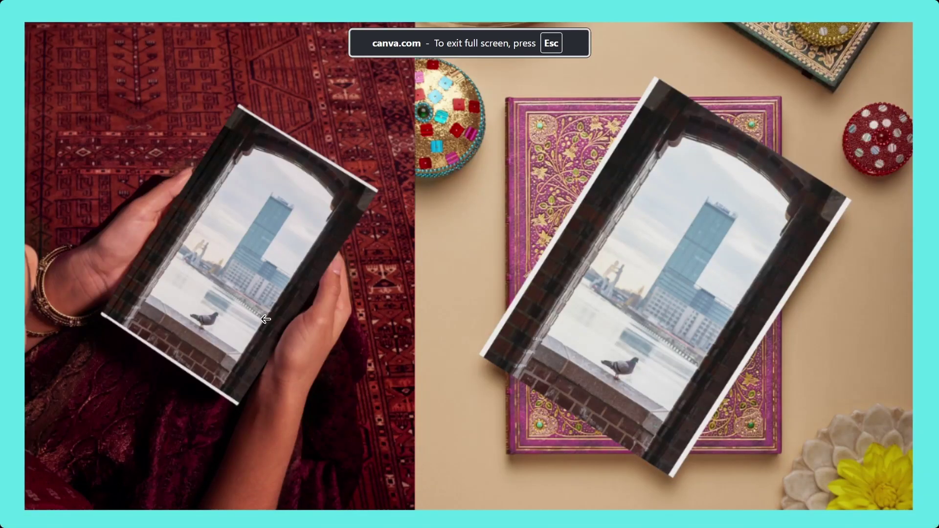
key(Escape)
scroll(342, 367, down, 2)
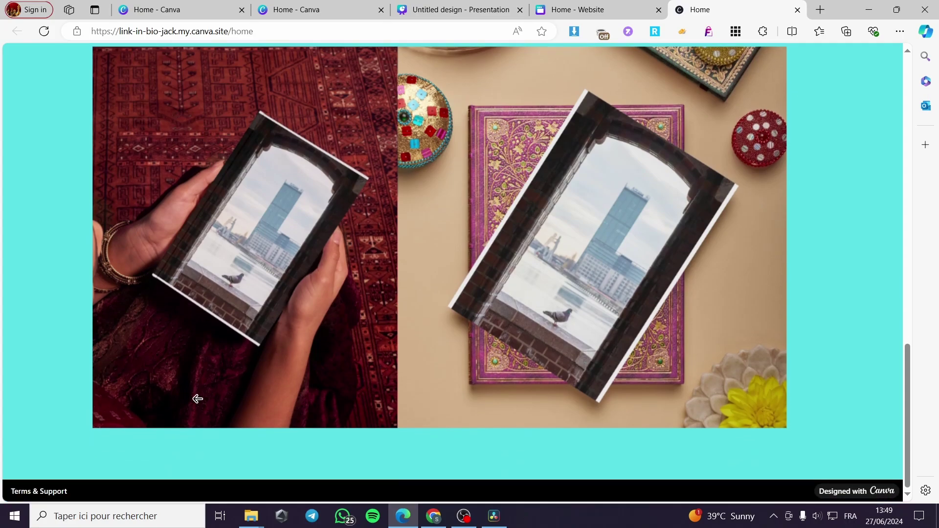
Go back to slide 3, view the slideshow's sharing and control options, and close them
click(158, 395)
mouse_move(738, 368)
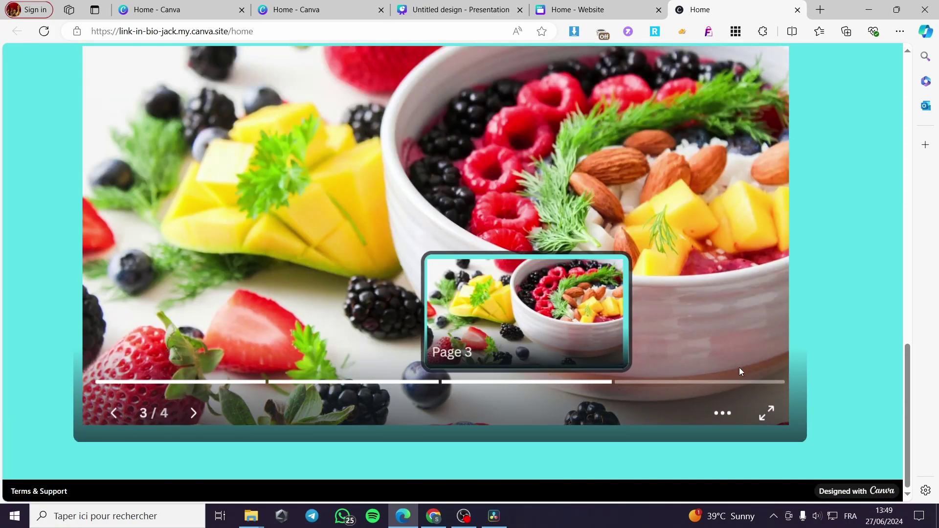
click(720, 415)
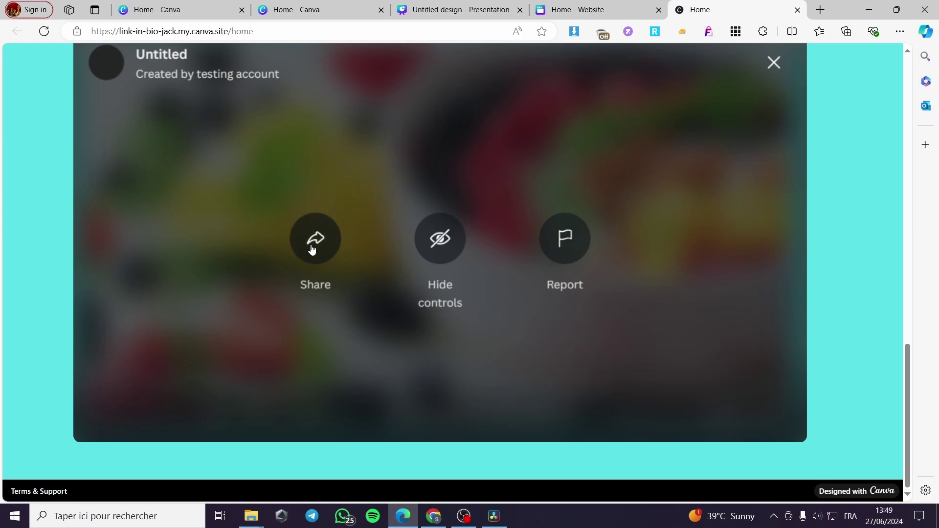
scroll(741, 149, up, 2)
click(774, 183)
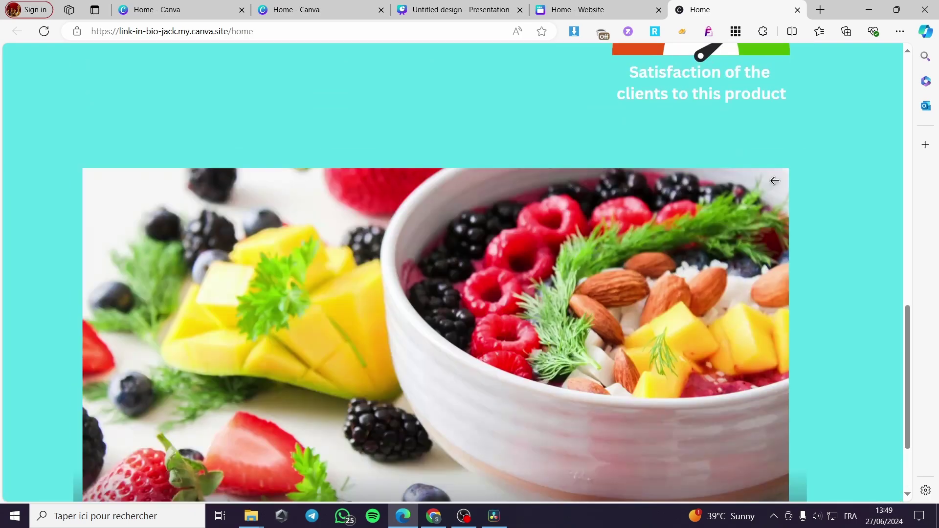
Close the live site and the publish confirmation, and resume editing the Home website design
click(798, 9)
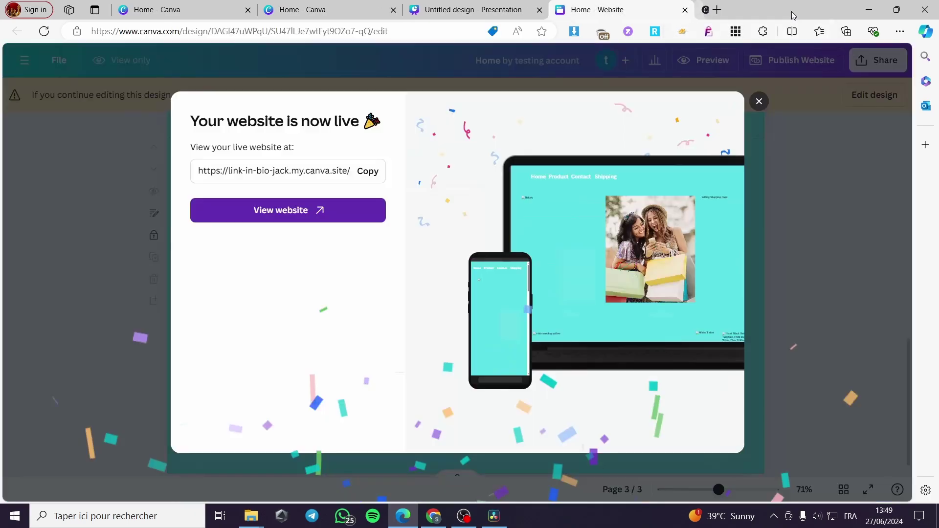
click(759, 102)
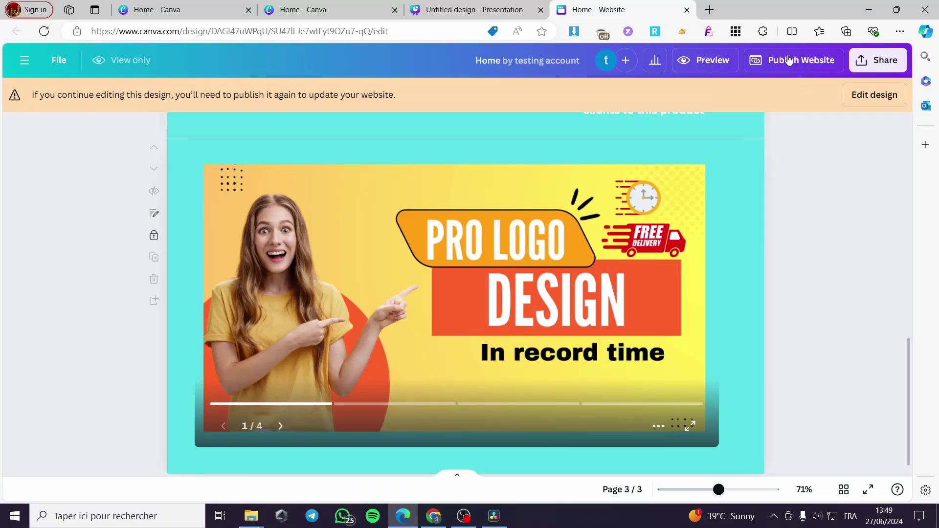
click(864, 95)
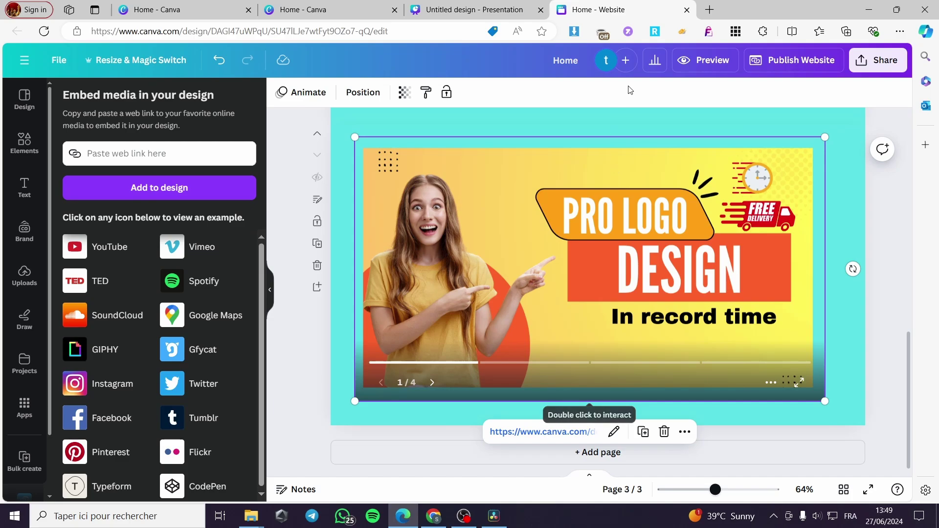
Switch to the presentation design and copy its HTML embed code from the sharing options
click(483, 6)
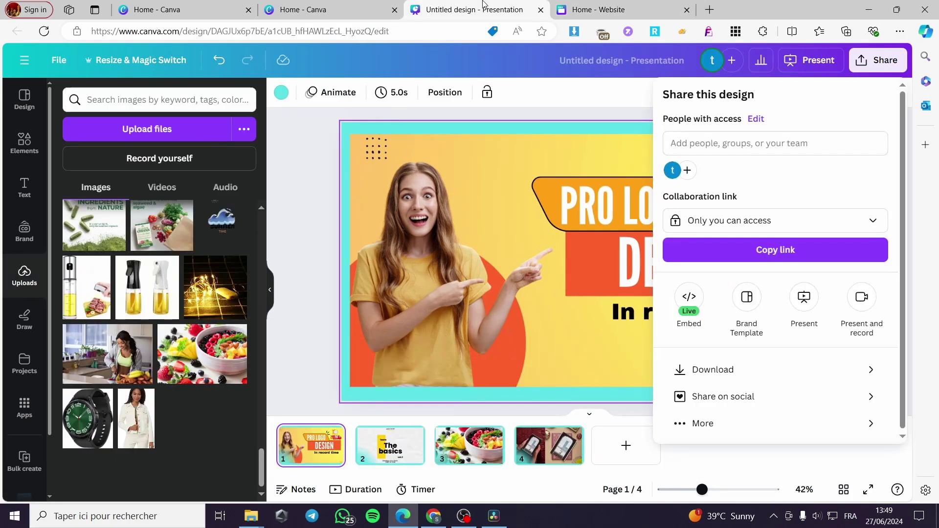
click(700, 424)
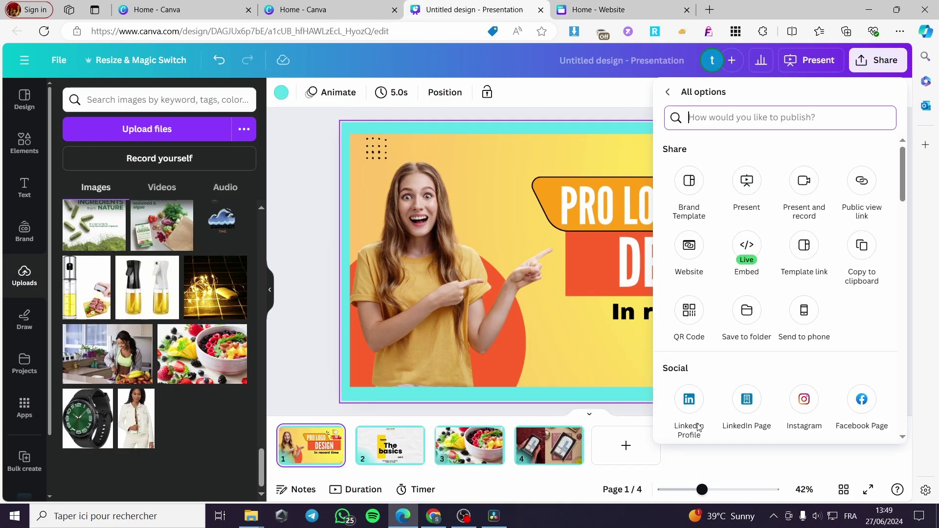
click(747, 246)
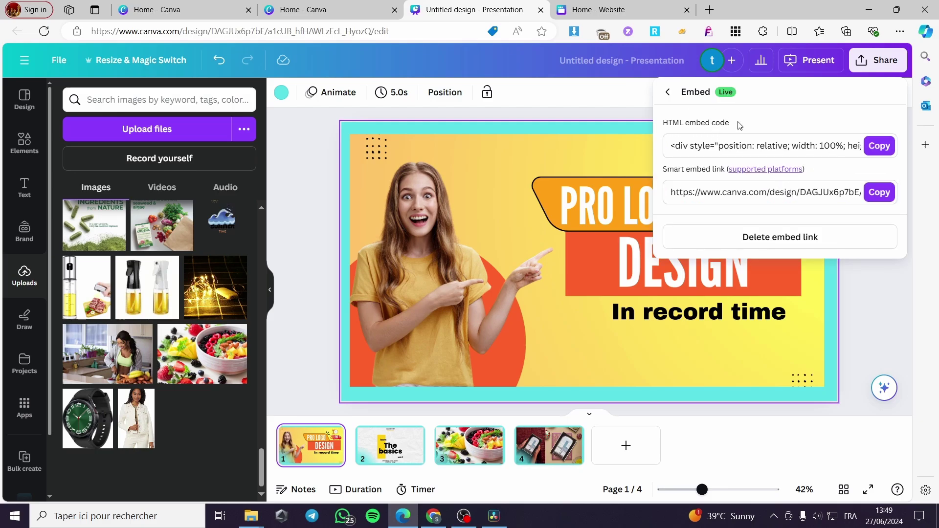
click(879, 145)
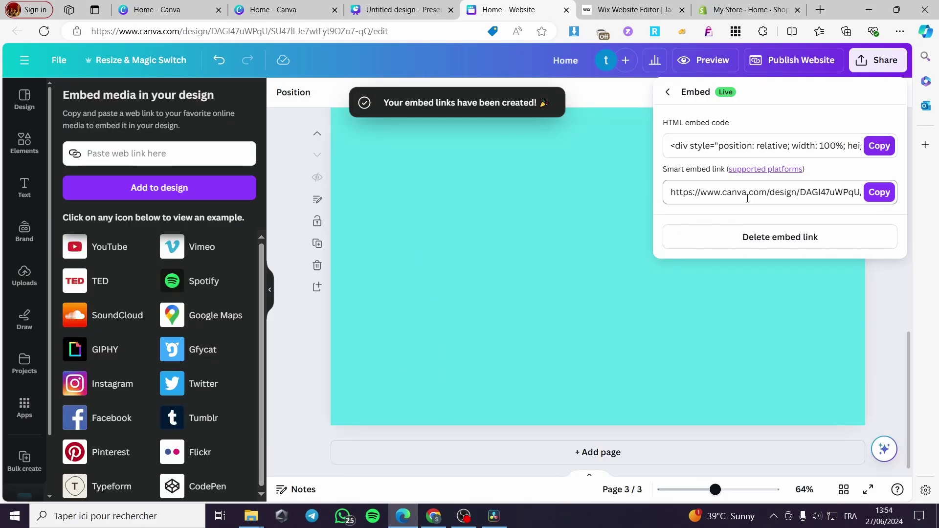
Restore the embedded slideshow on page 3 of the Home website design and copy the website's HTML embed code
click(543, 319)
key(ctrl+v)
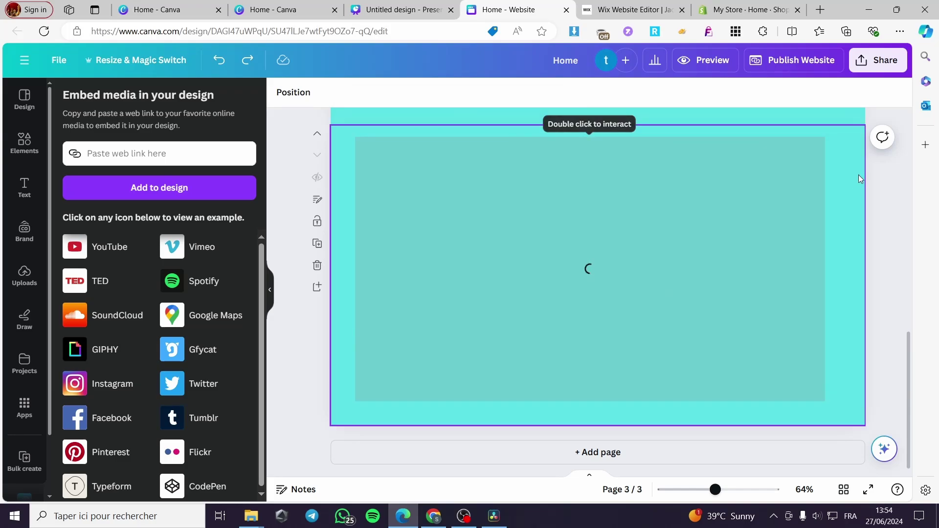
click(886, 70)
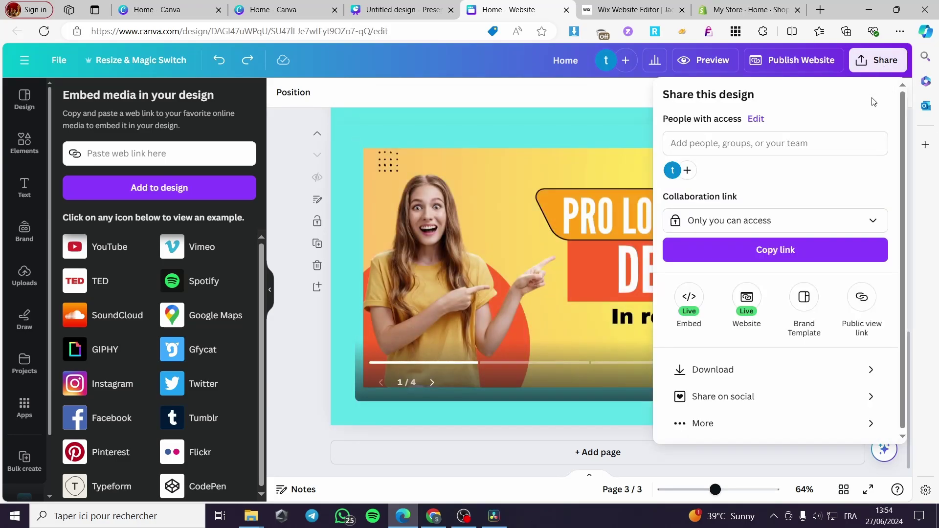
click(690, 298)
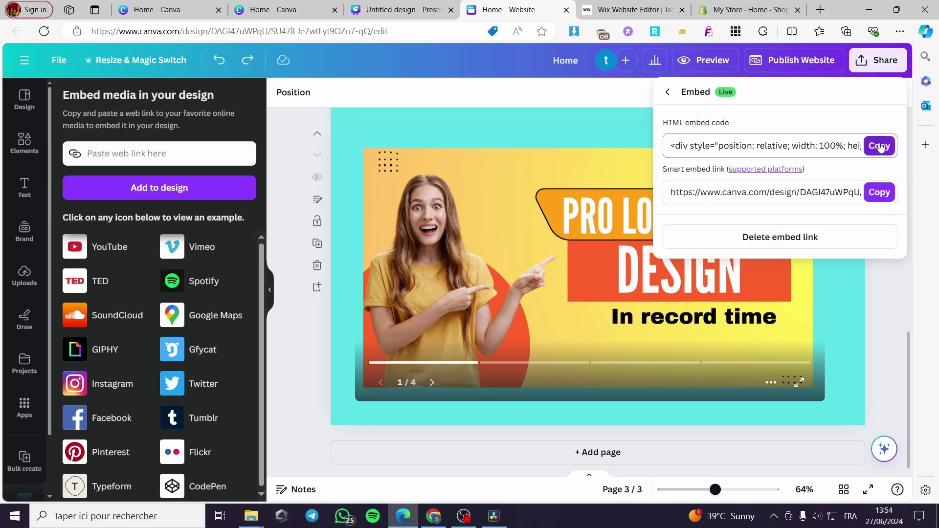
click(880, 146)
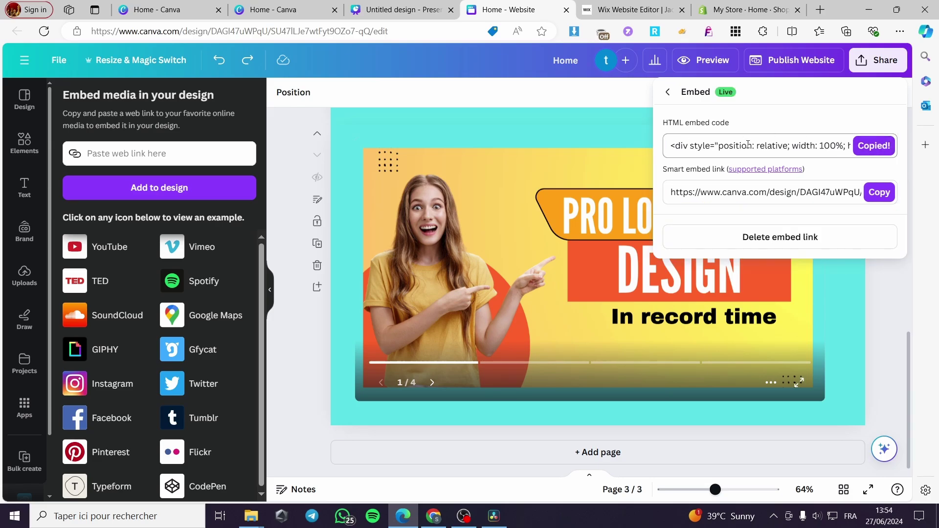
Switch to the Wix editor and add an Embed HTML element to the Shop page
click(638, 12)
scroll(569, 335, down, 7)
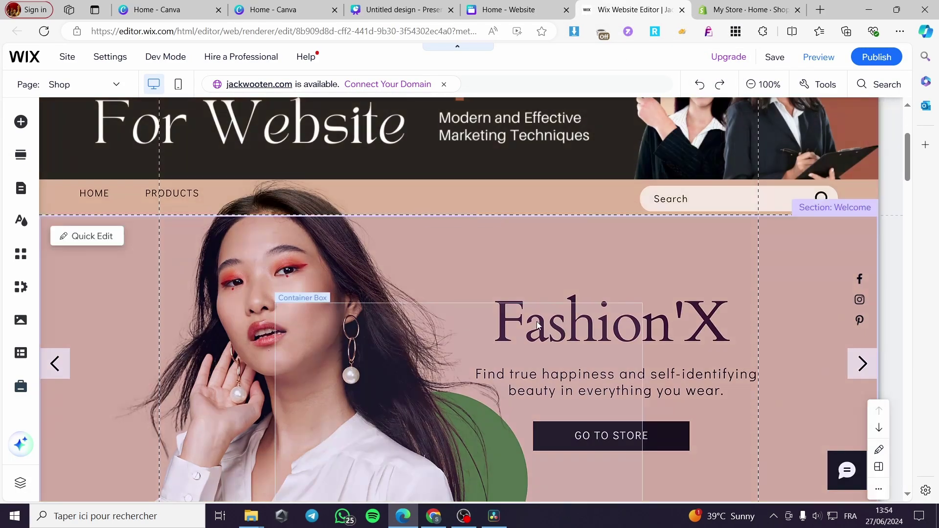
scroll(92, 291, up, 3)
scroll(91, 291, up, 3)
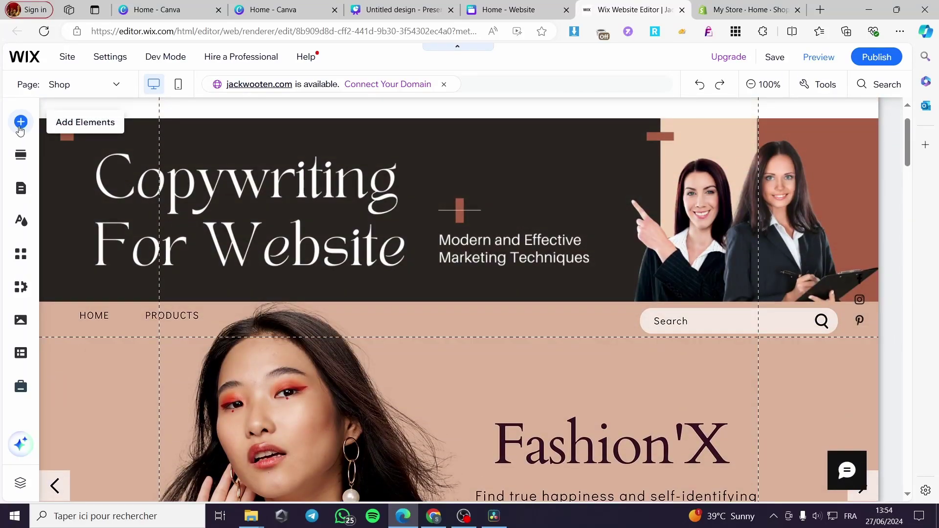
click(20, 123)
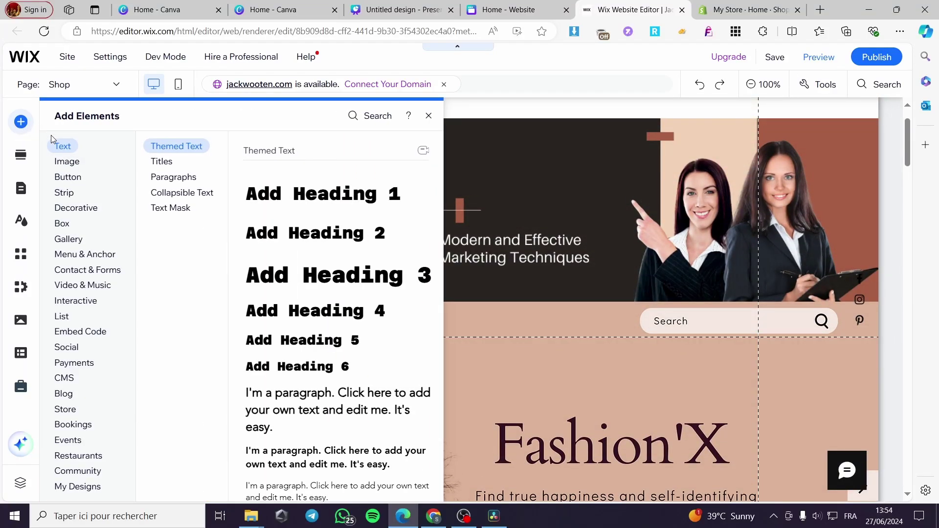
click(114, 258)
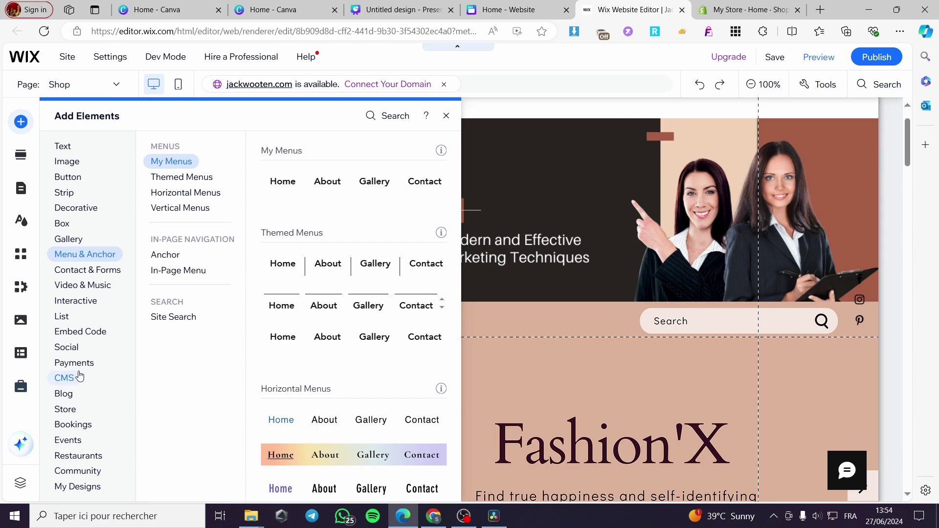
click(80, 333)
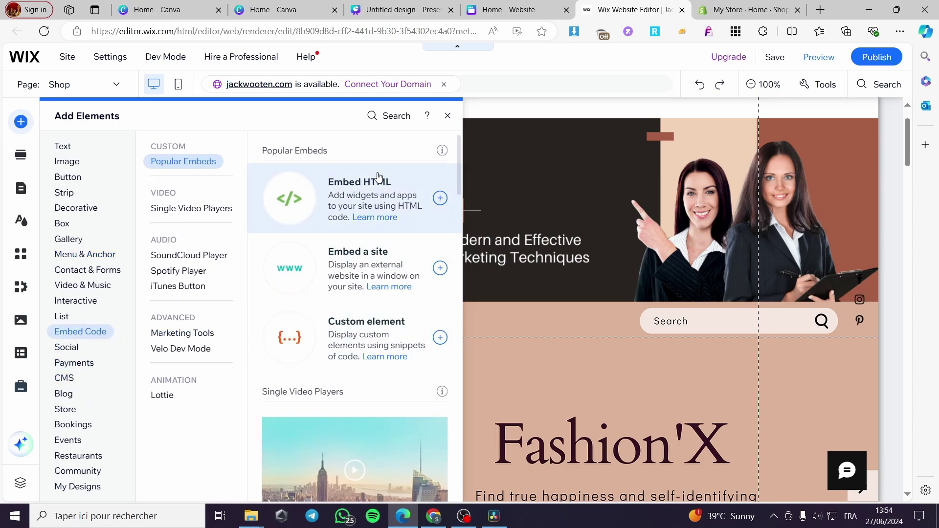
click(440, 199)
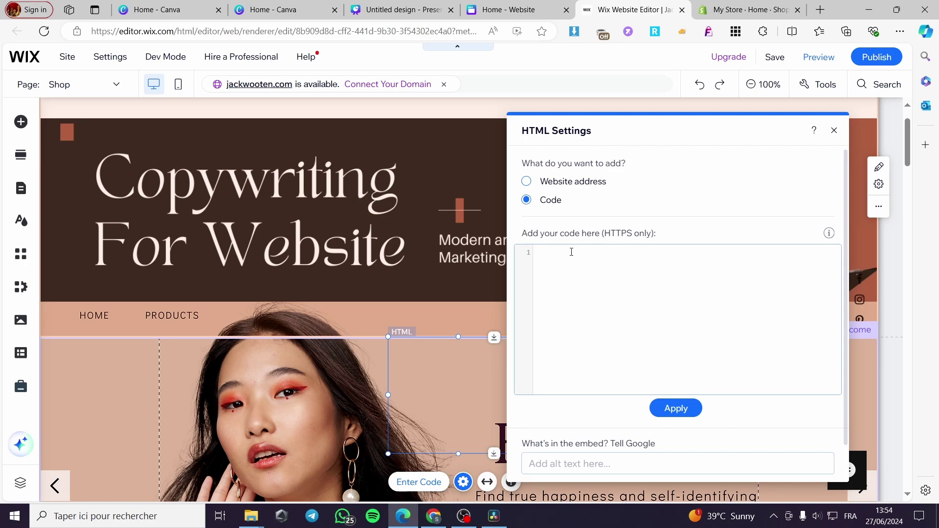
Paste the copied HTML embed code into the new element's code settings and update the embed
click(654, 267)
key(ctrl+v)
scroll(675, 318, up, 5)
scroll(678, 343, down, 5)
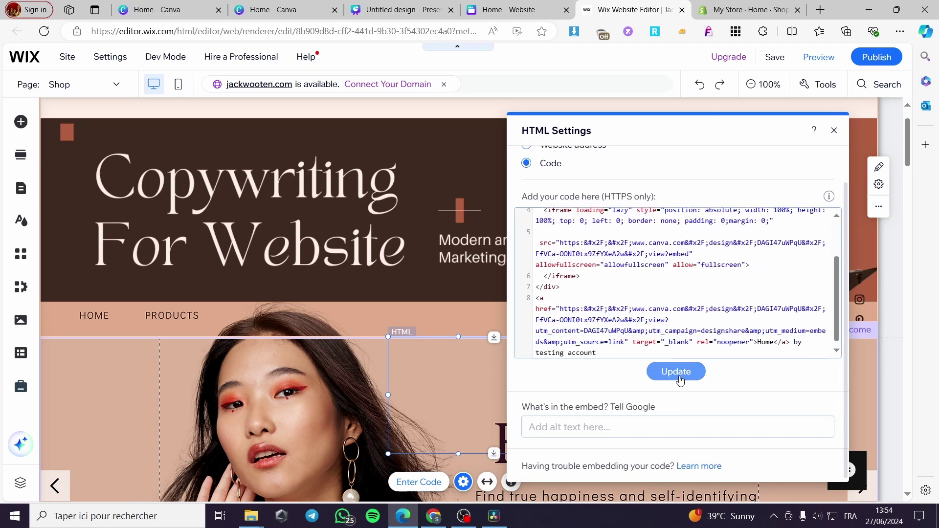
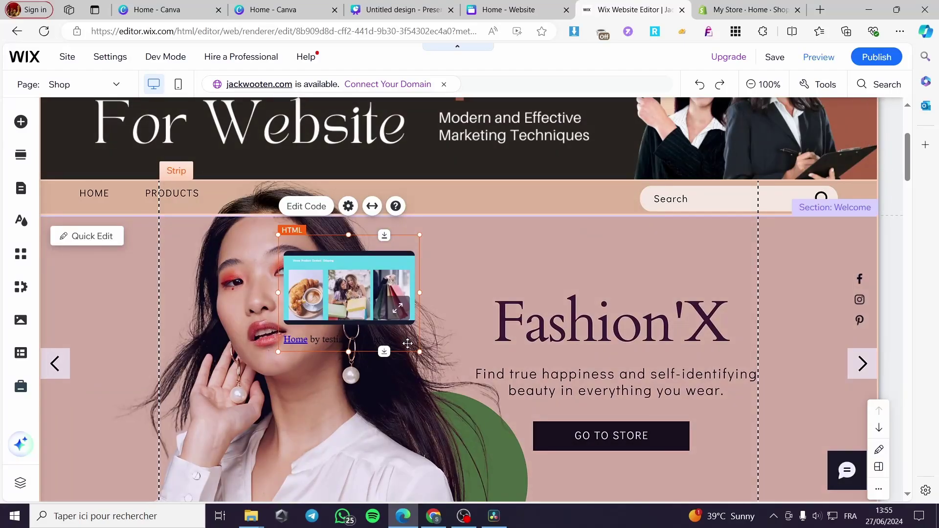
Enlarge the embedded HTML element over the welcome banner until the design's first page and slide controls fit inside it
drag(419, 352, 642, 419)
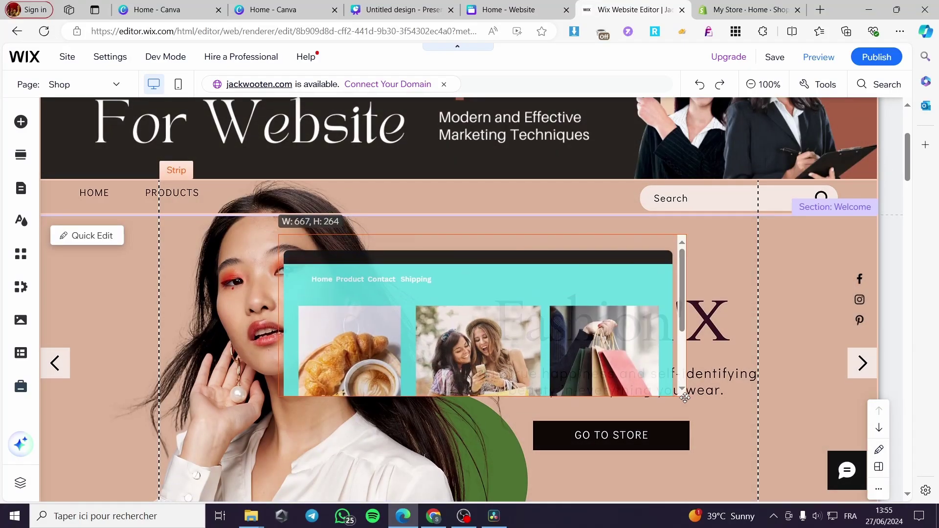
scroll(679, 450, down, 5)
drag(642, 174, 769, 254)
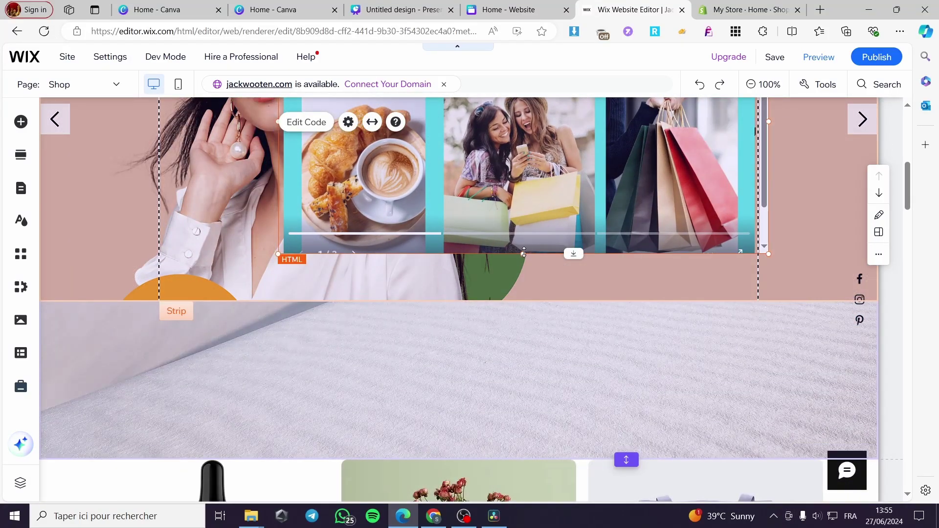
drag(524, 252, 523, 272)
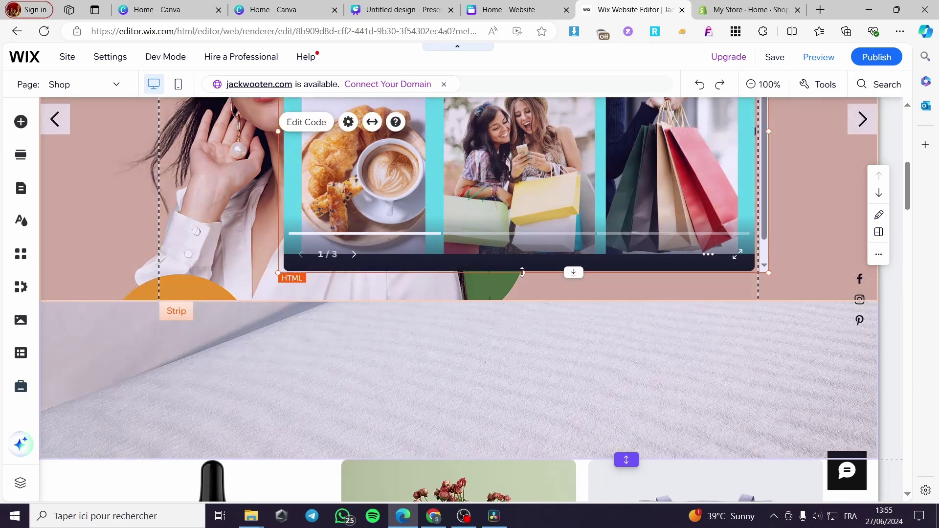
scroll(423, 258, up, 3)
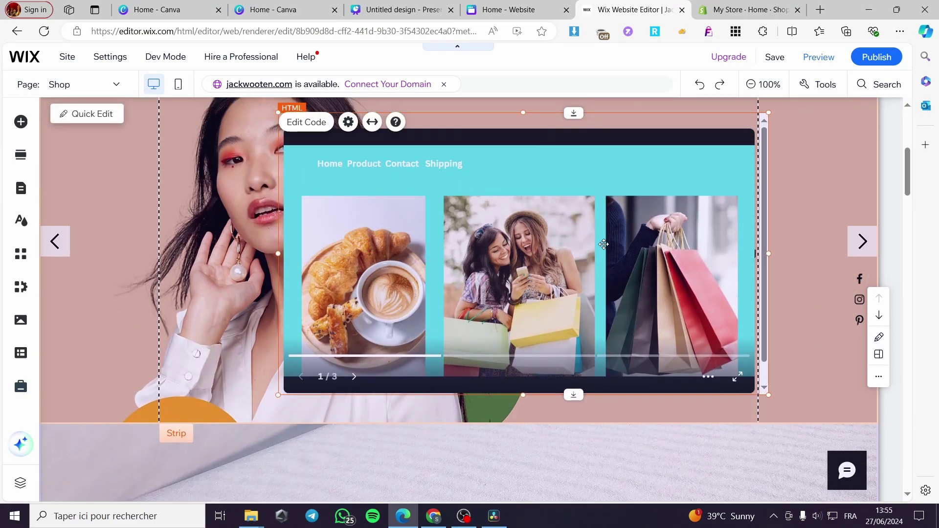
scroll(604, 244, down, 3)
scroll(609, 247, up, 5)
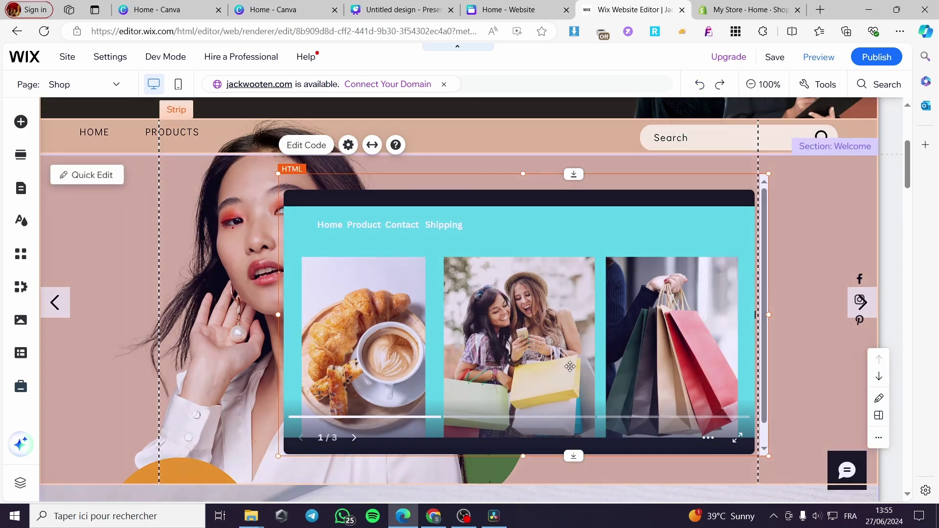
scroll(570, 367, up, 1)
scroll(538, 377, down, 3)
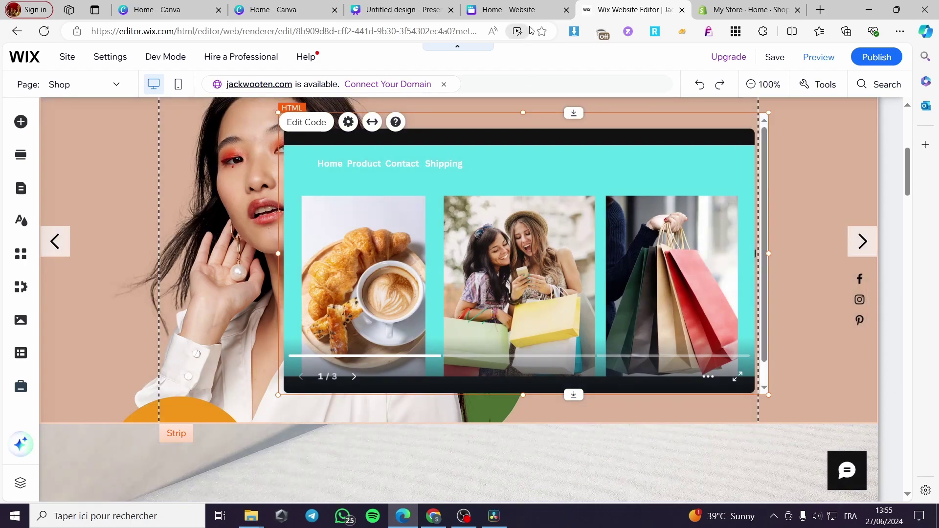
Switch to the untitled Canva presentation and copy its HTML embed code
click(521, 9)
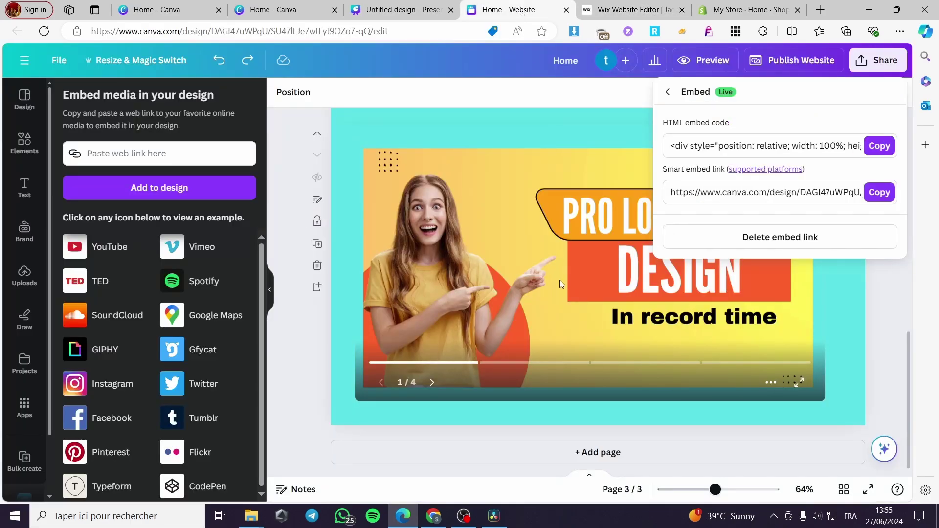
click(418, 5)
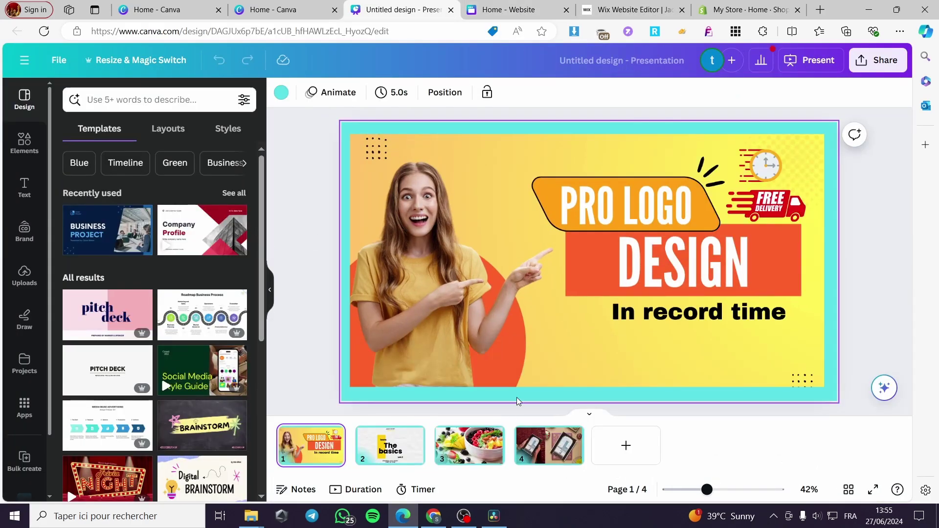
click(876, 59)
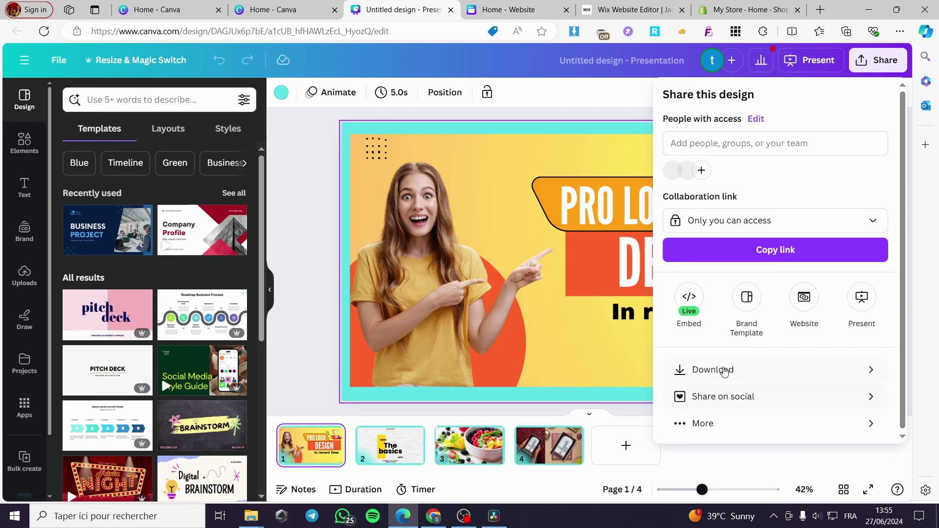
click(689, 298)
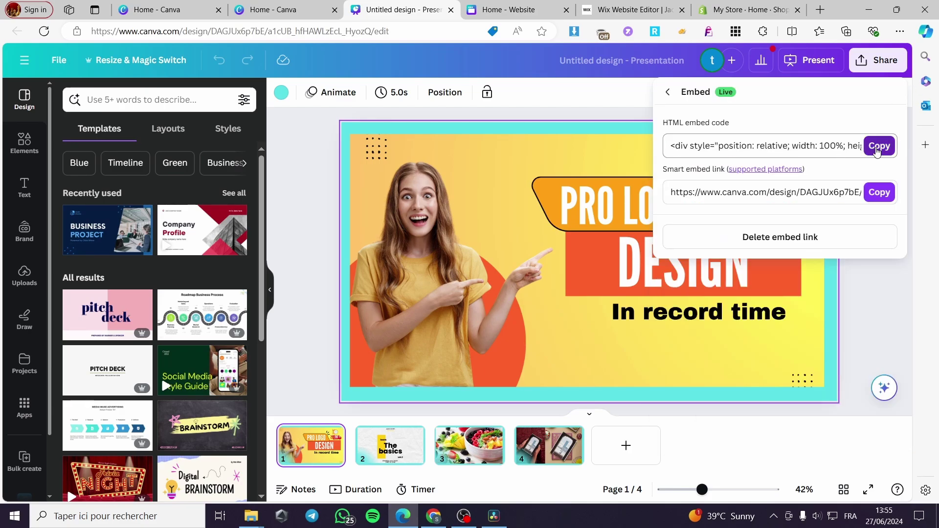
click(879, 146)
Switch to the Wix editor, replace the HTML element's code with the presentation's embed code, and update the embed
click(509, 9)
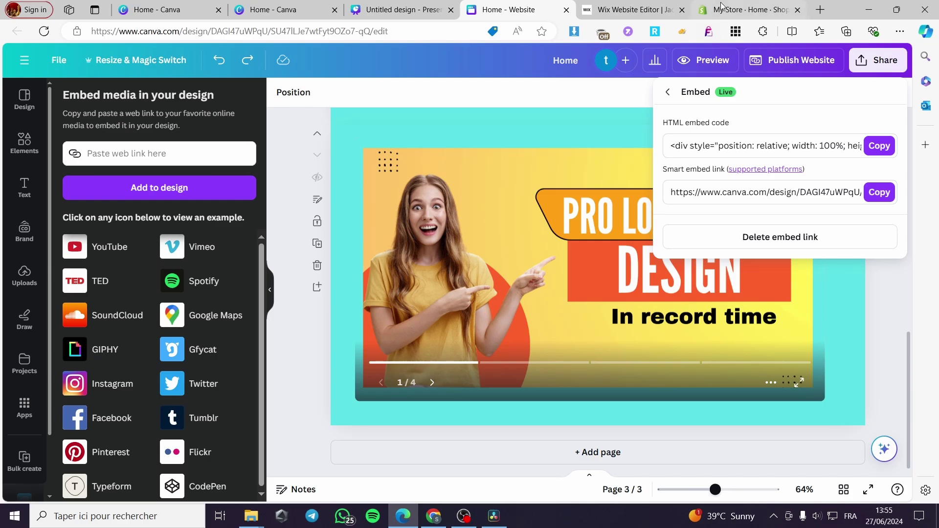
click(652, 7)
click(307, 121)
click(617, 265)
key(ctrl+v)
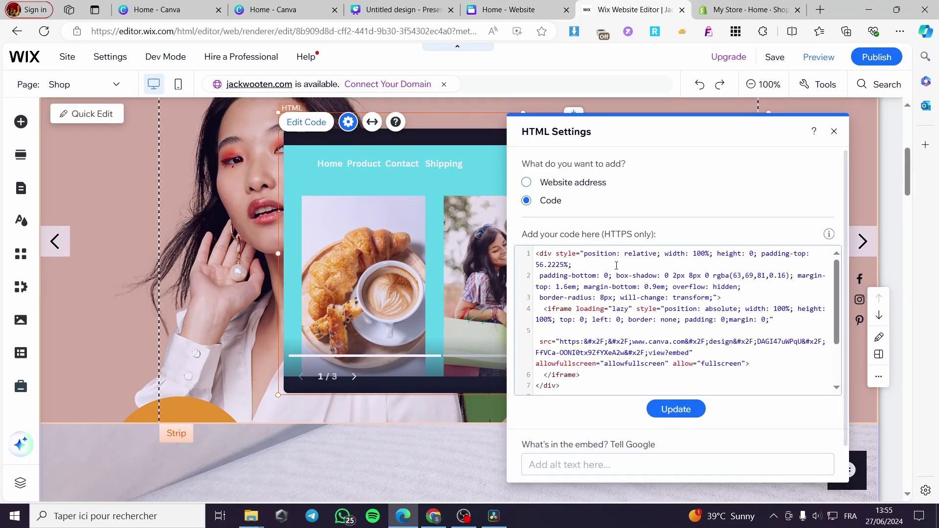
key(ctrl+a)
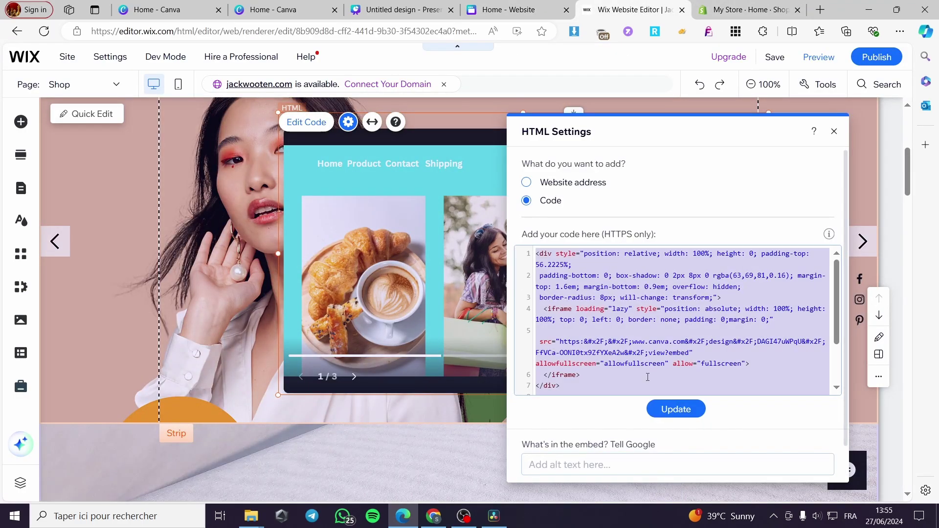
key(BackSpace)
key(ctrl+v)
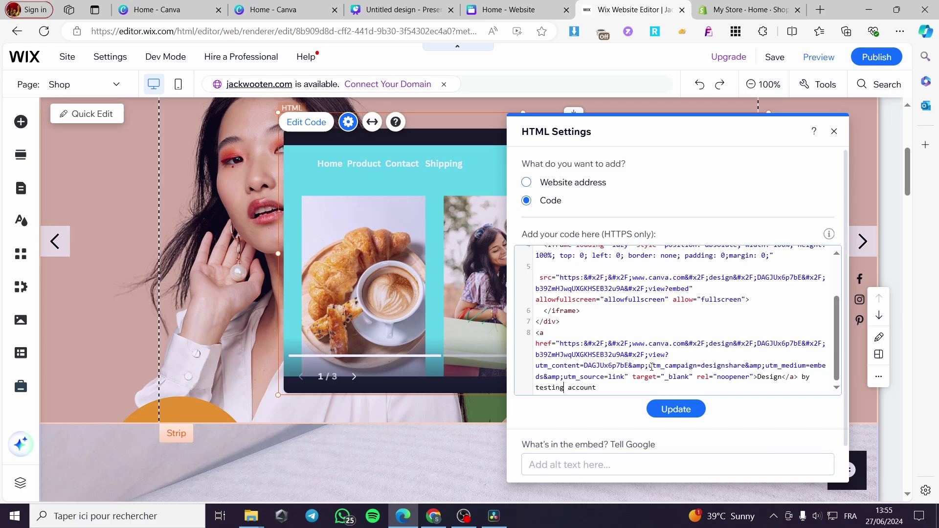
click(694, 410)
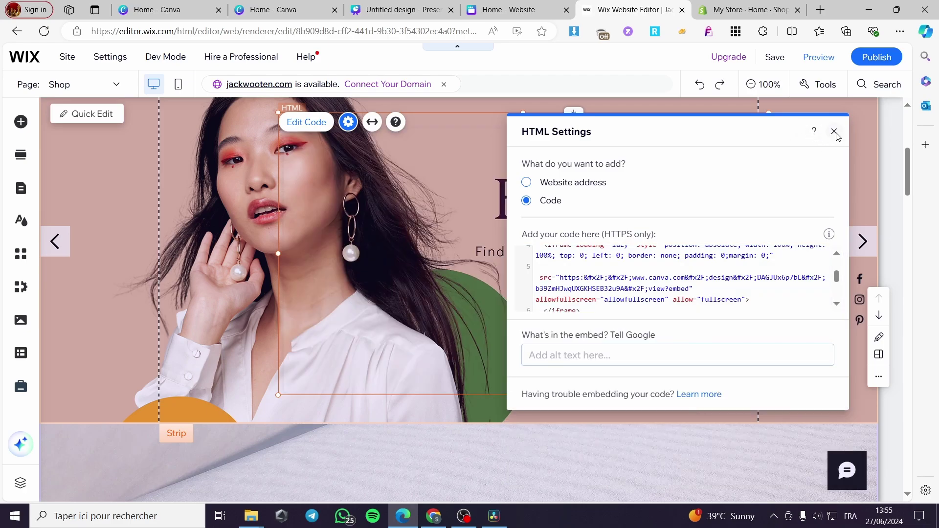
click(834, 132)
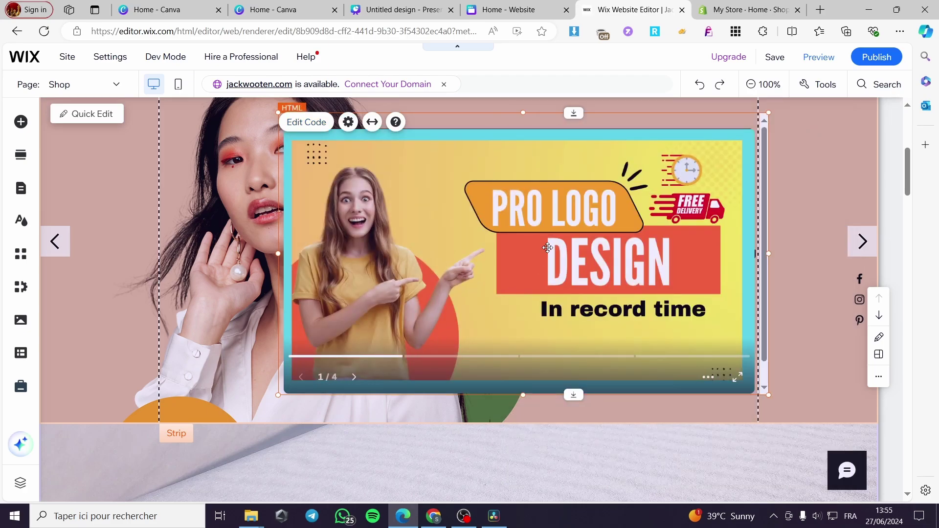
Reposition the embedded presentation near the middle of the welcome banner and save the Wix site
drag(548, 247, 425, 238)
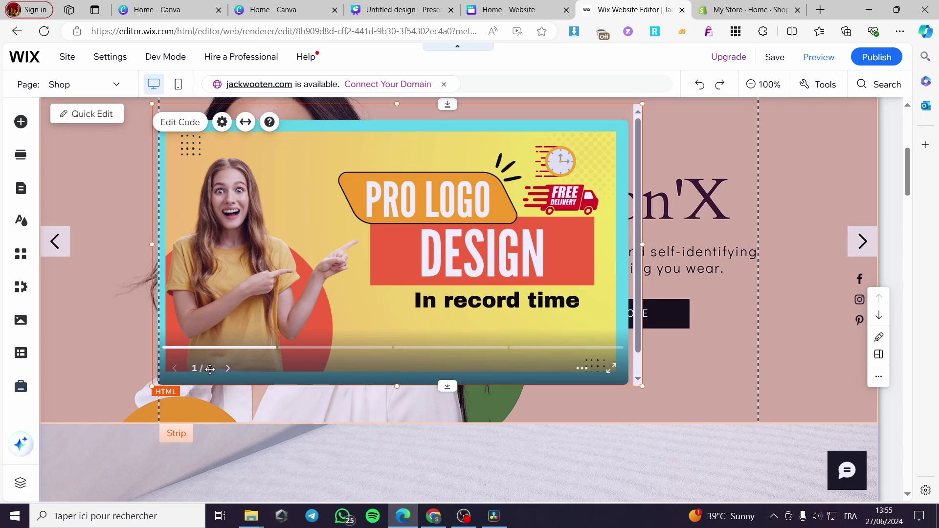
drag(515, 286, 571, 287)
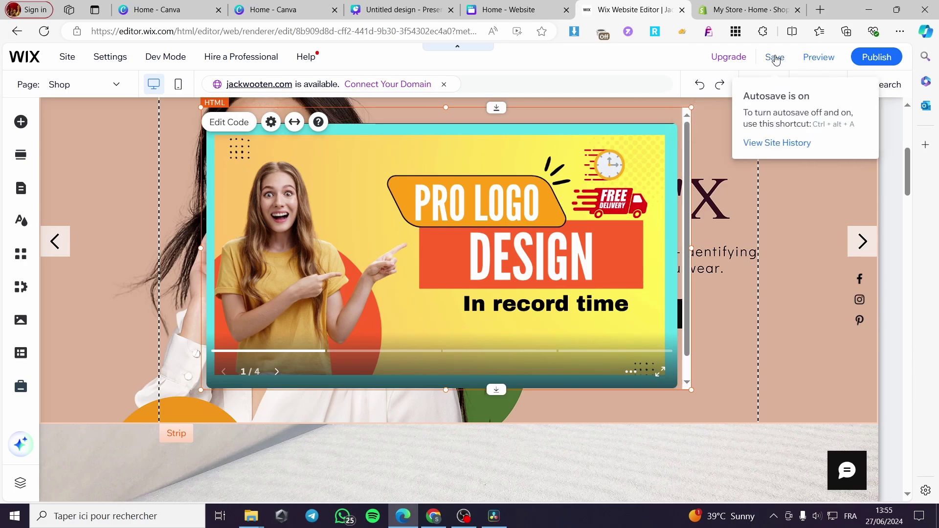
click(775, 57)
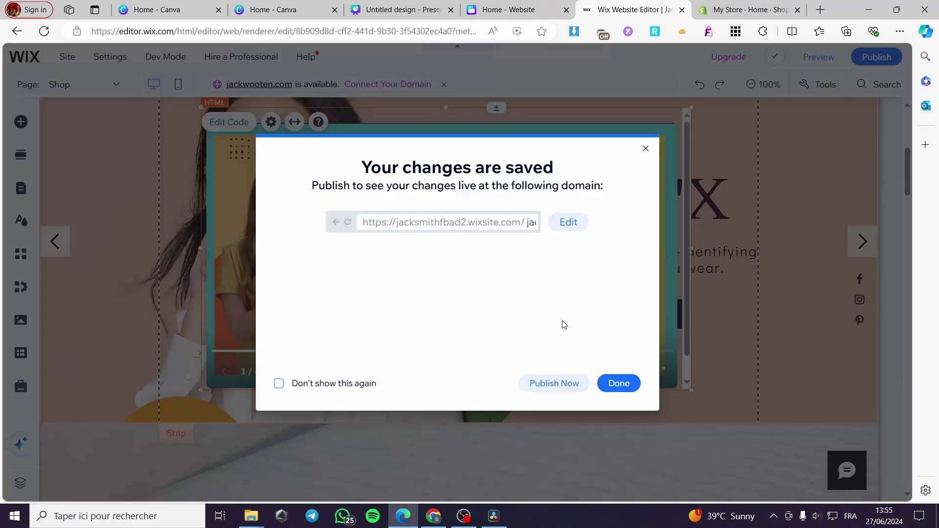
click(625, 386)
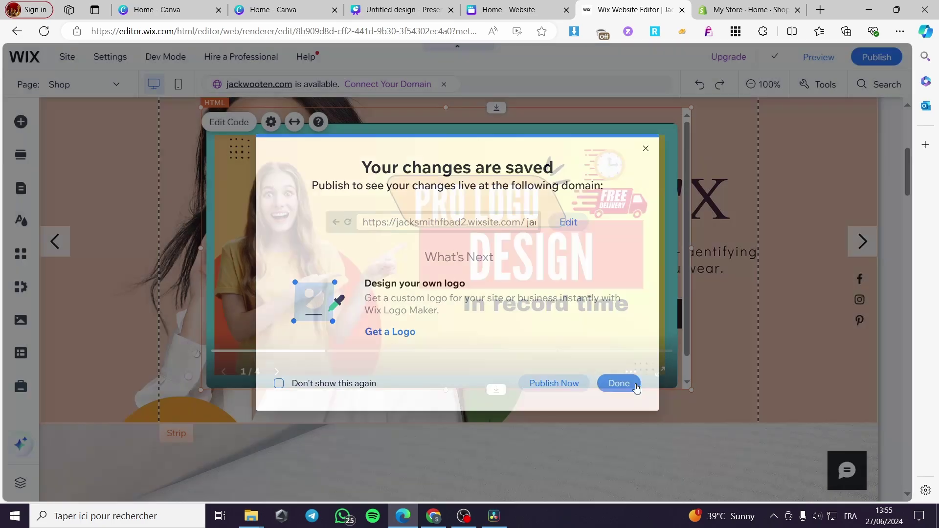
Switch to the Shopify admin and open the online store's current Craft theme for customization
click(742, 7)
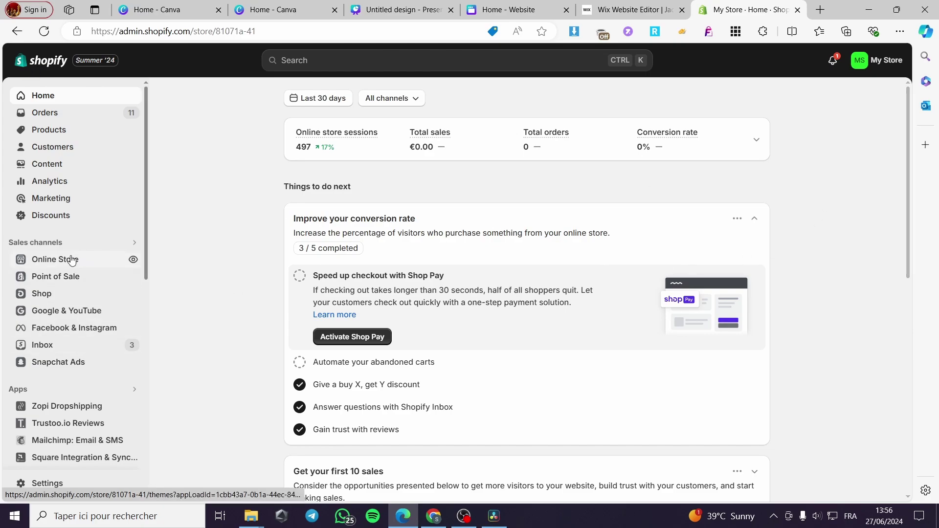
click(43, 264)
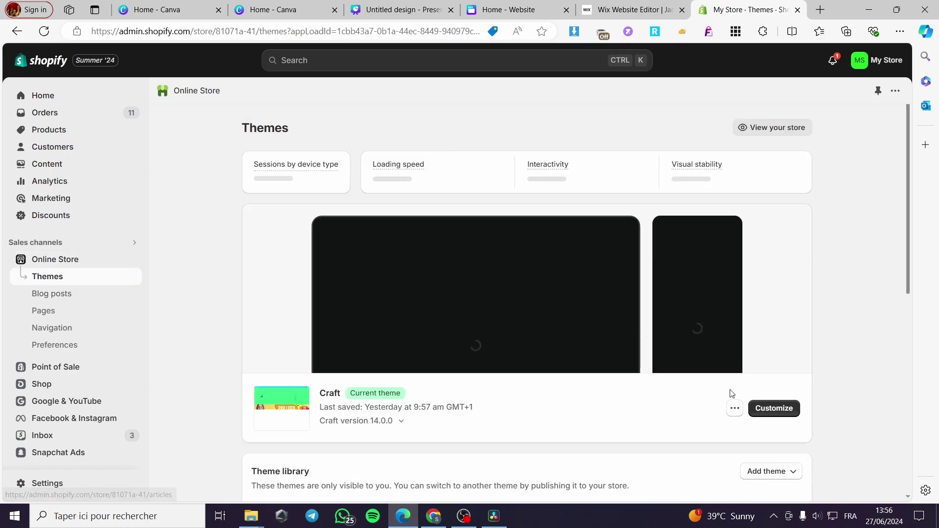
click(778, 408)
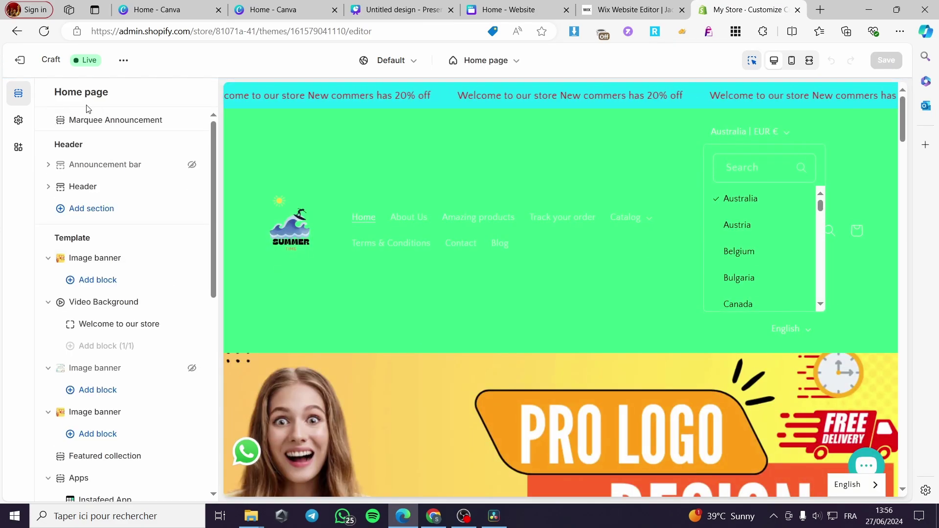
Hide the Header section of the Craft theme's home page
scroll(122, 232, down, 1)
scroll(122, 232, down, 4)
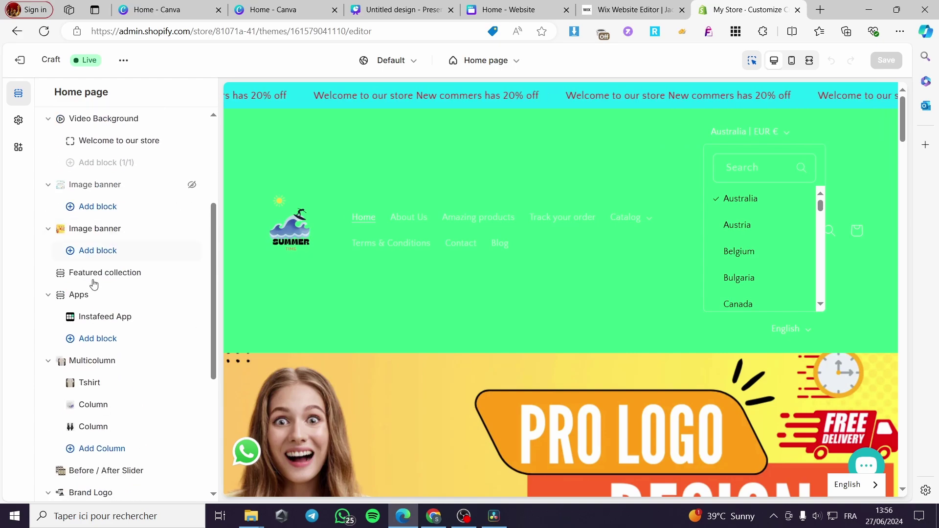
scroll(120, 319, up, 5)
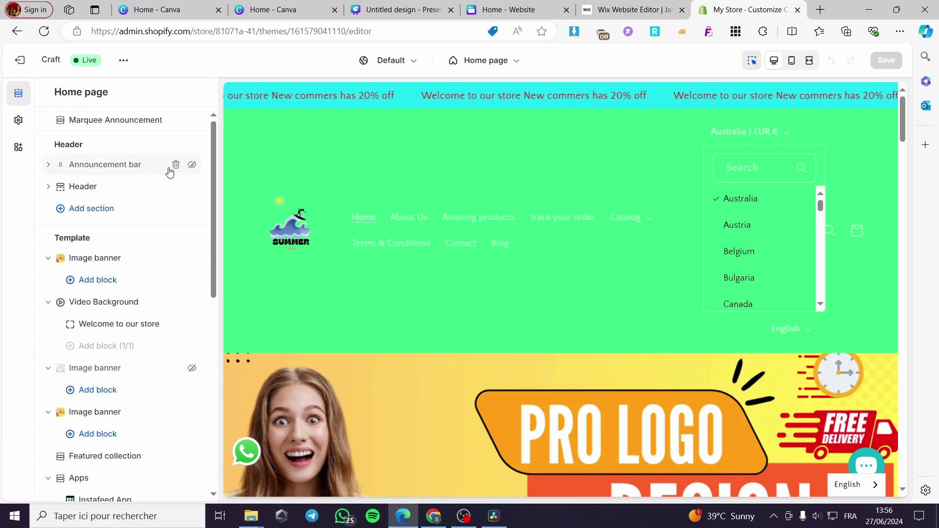
click(192, 187)
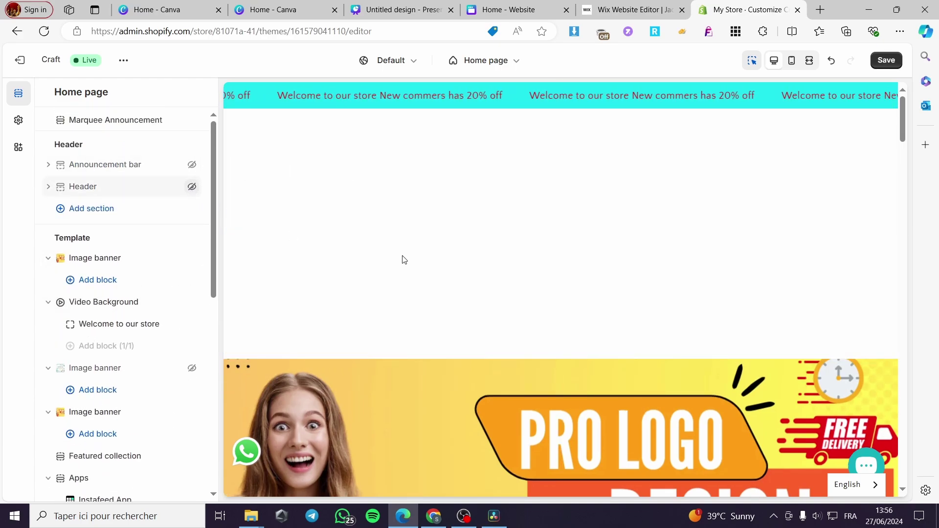
Look through the home page preview and the template's list of sections
scroll(521, 274, down, 7)
scroll(523, 273, down, 6)
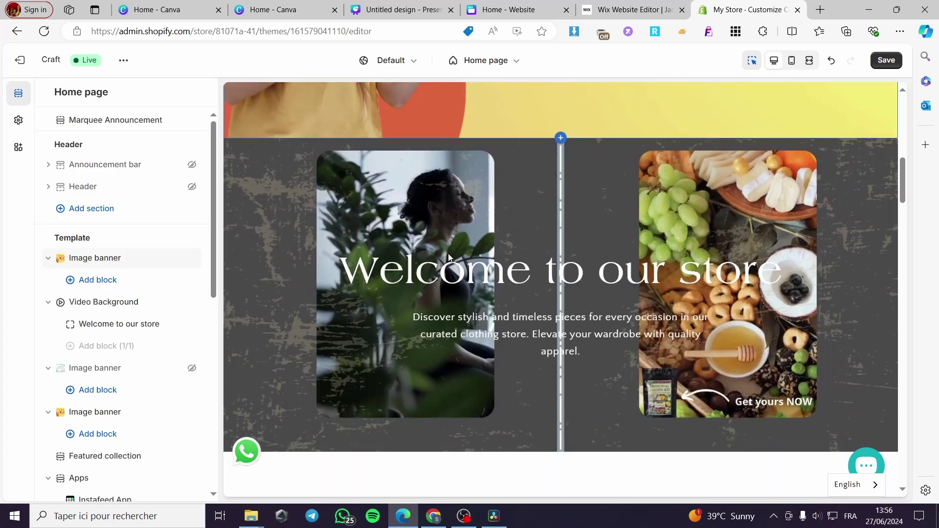
scroll(560, 279, up, 1)
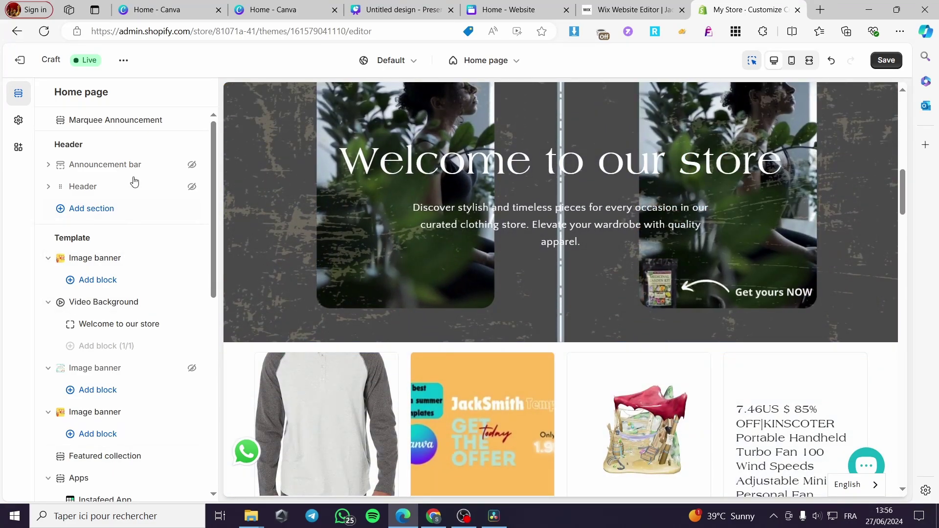
scroll(108, 238, down, 3)
scroll(110, 205, up, 3)
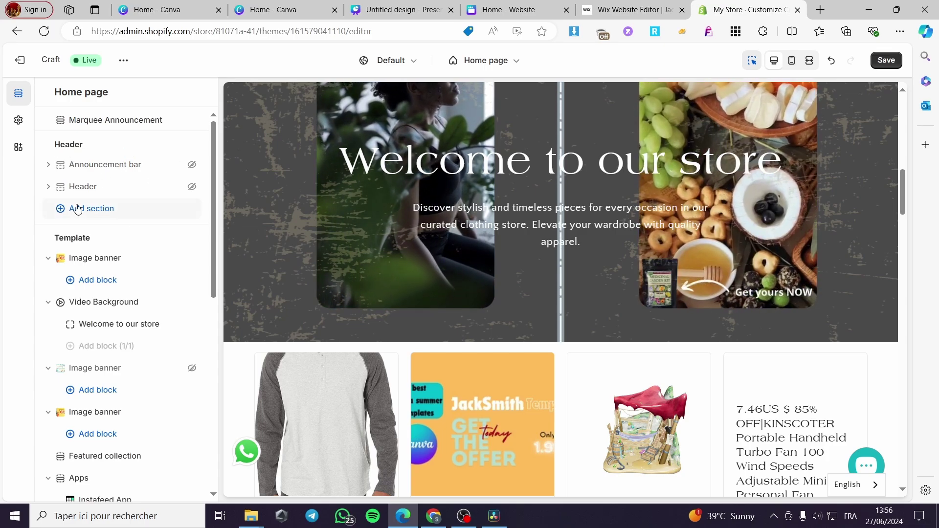
scroll(78, 195, down, 3)
scroll(178, 186, down, 6)
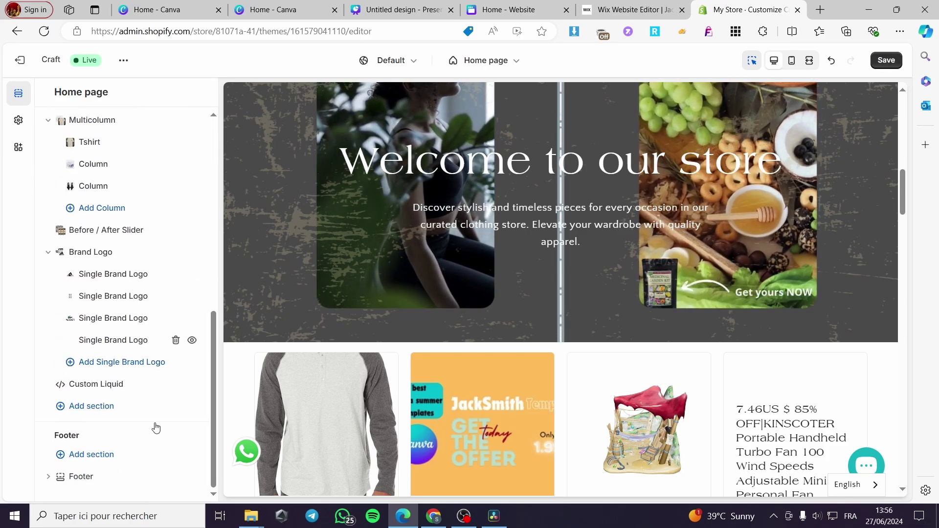
scroll(91, 337, up, 8)
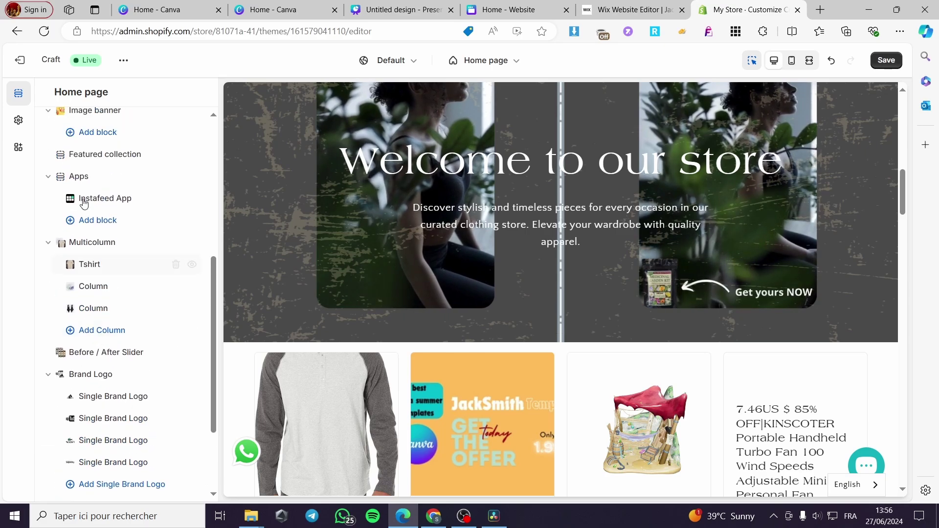
Add a Custom Liquid section at the end of the home page template
scroll(161, 274, down, 8)
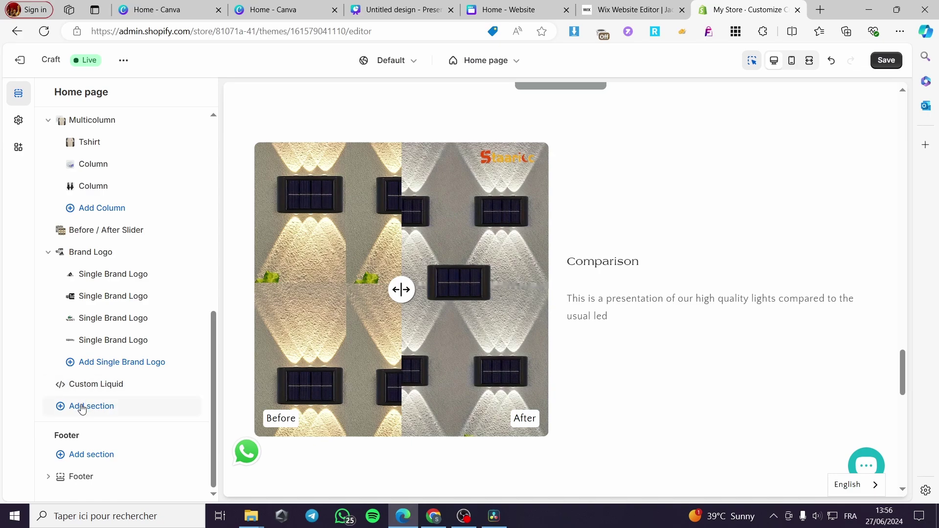
click(76, 411)
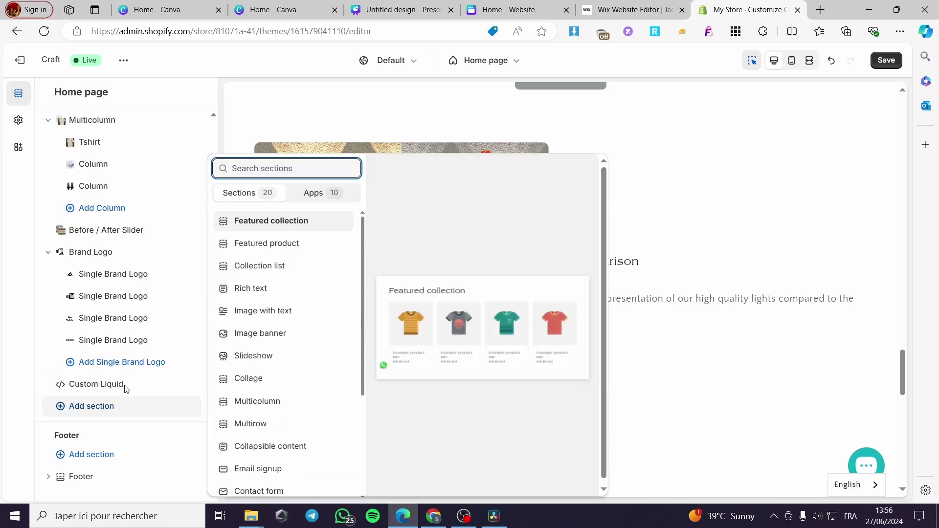
scroll(347, 377, down, 3)
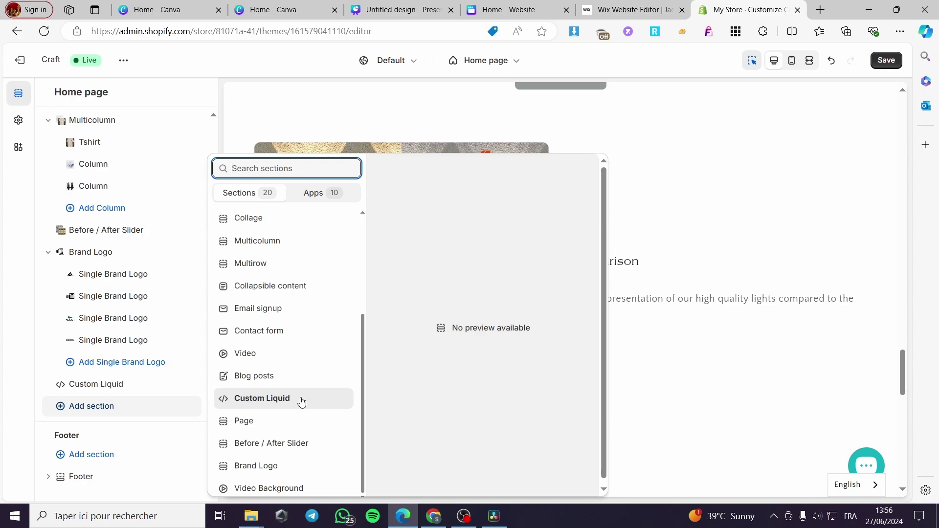
click(288, 401)
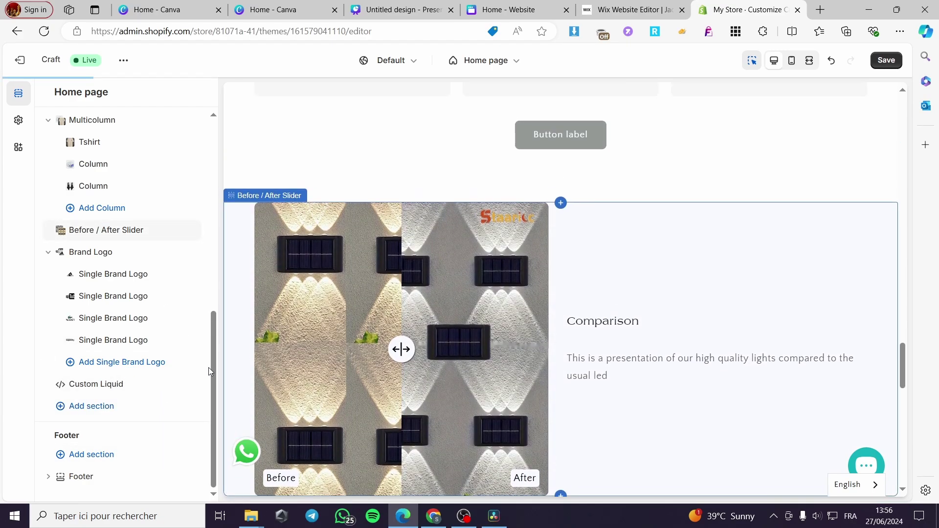
Paste the presentation's HTML embed code as the Liquid code of the Custom Liquid section above the footer
click(104, 389)
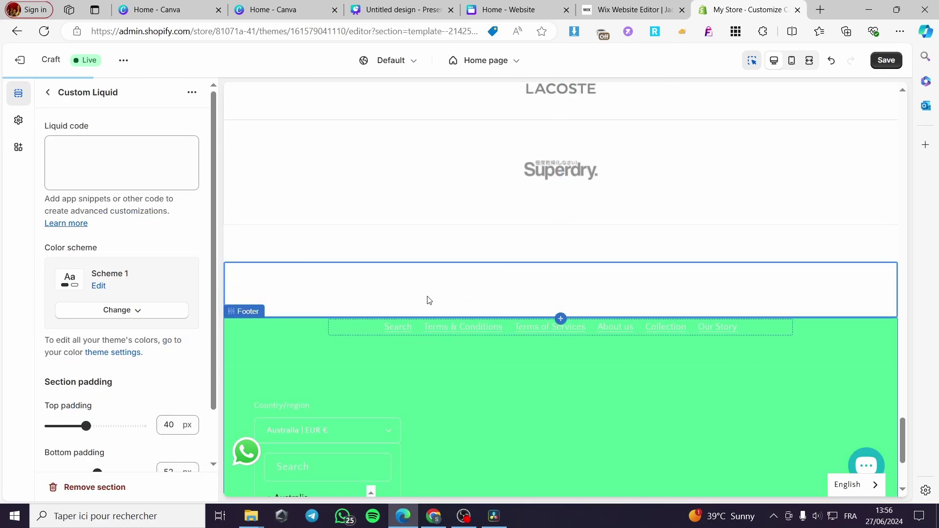
click(120, 154)
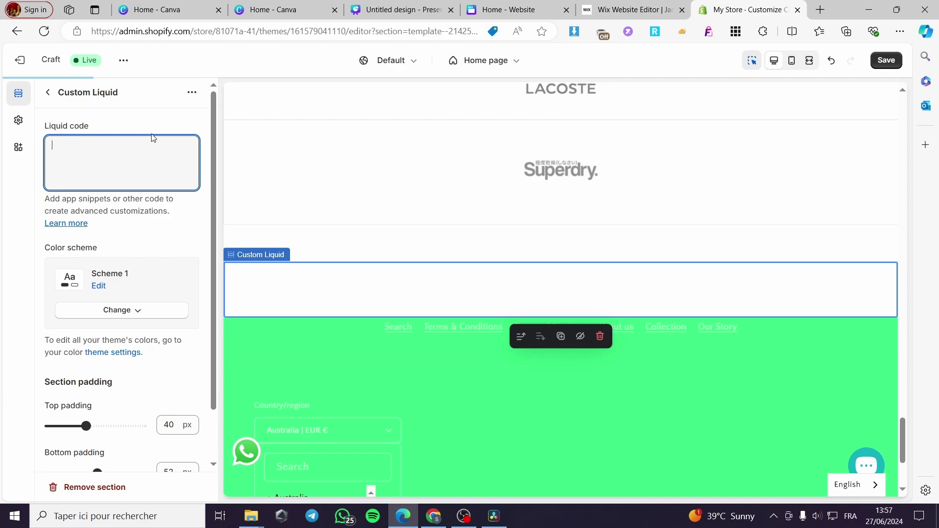
key(ctrl+v)
click(174, 121)
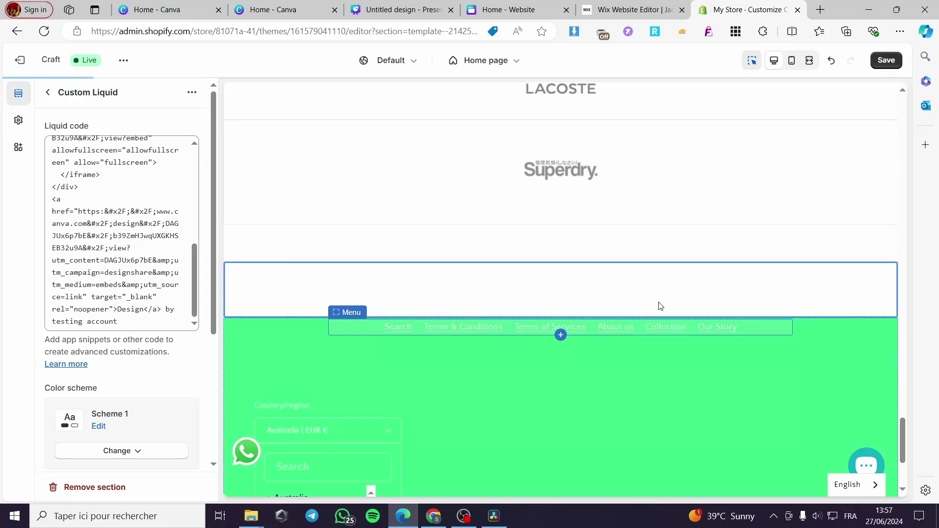
scroll(169, 264, up, 10)
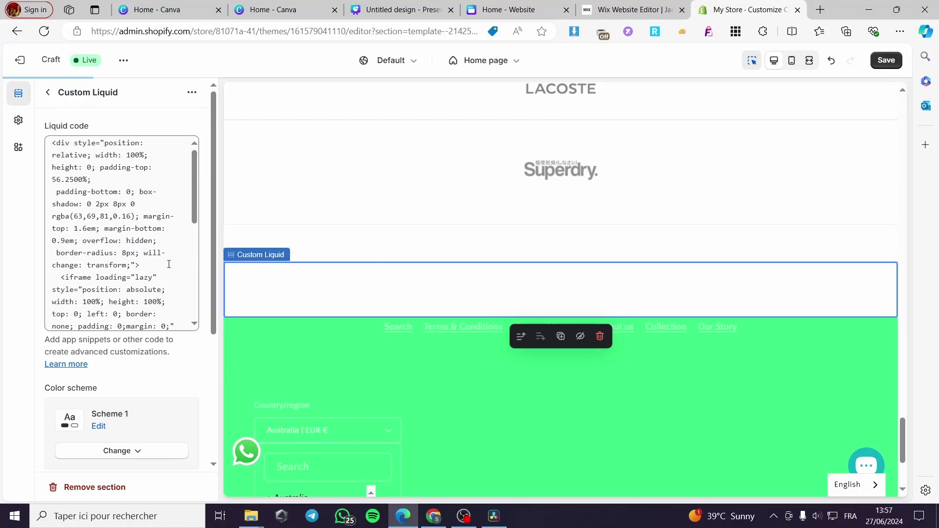
Check the rest of the pasted Liquid code and the embedded slideshow above the footer in the home page preview
scroll(169, 264, down, 10)
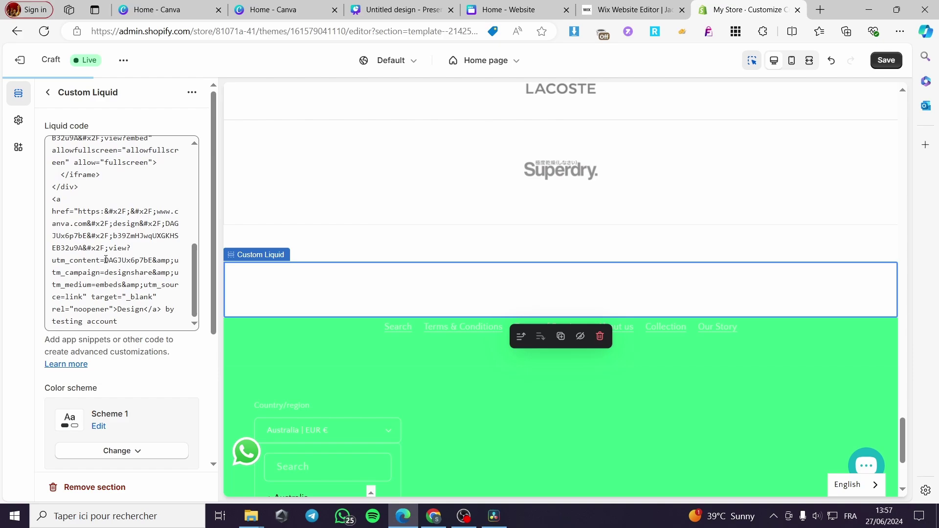
key(ctrl+a)
key(ctrl+x)
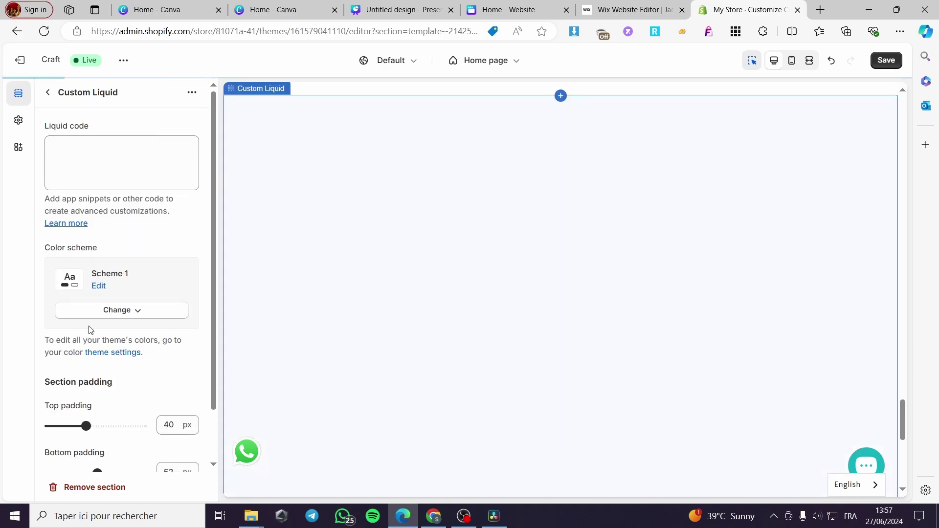
scroll(651, 374, up, 5)
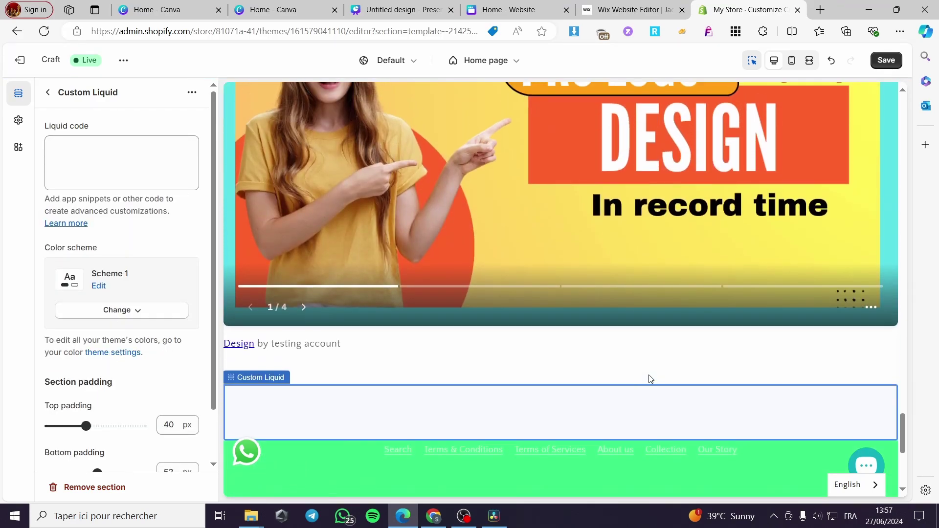
scroll(336, 333, down, 1)
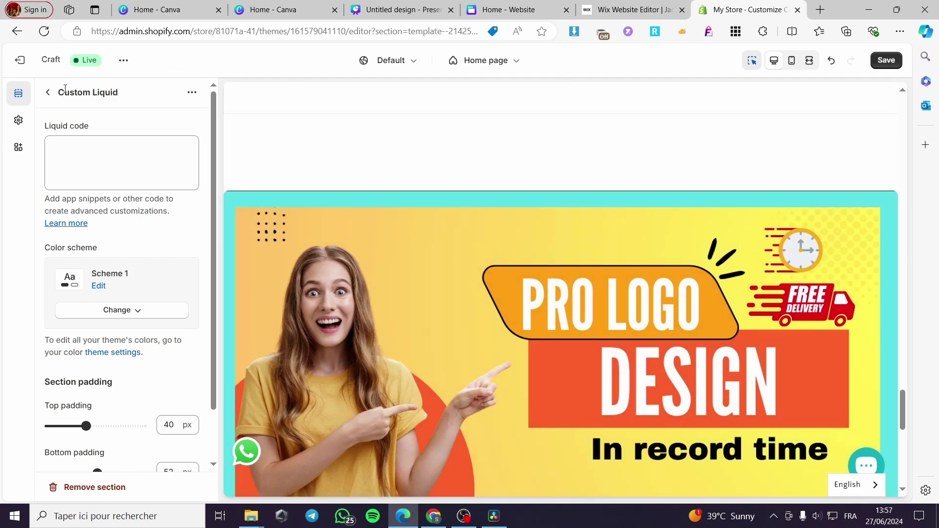
Move the empty Custom Liquid section up the template so it sits between the Multicolumn and Before / After Slider sections
click(48, 92)
drag(90, 384, 90, 224)
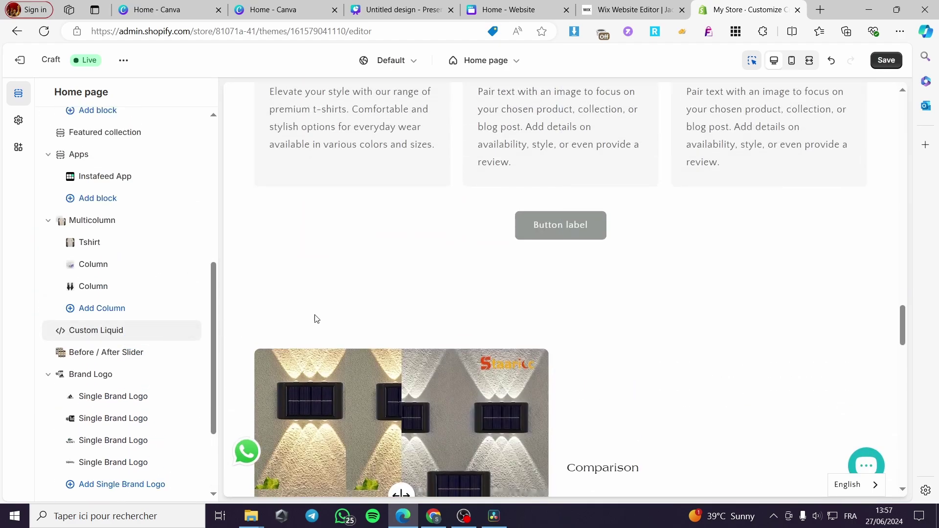
Move the Custom Liquid section holding the embed code to the top of the template, above the first Image banner, and save the theme
scroll(314, 319, down, 4)
scroll(152, 351, down, 3)
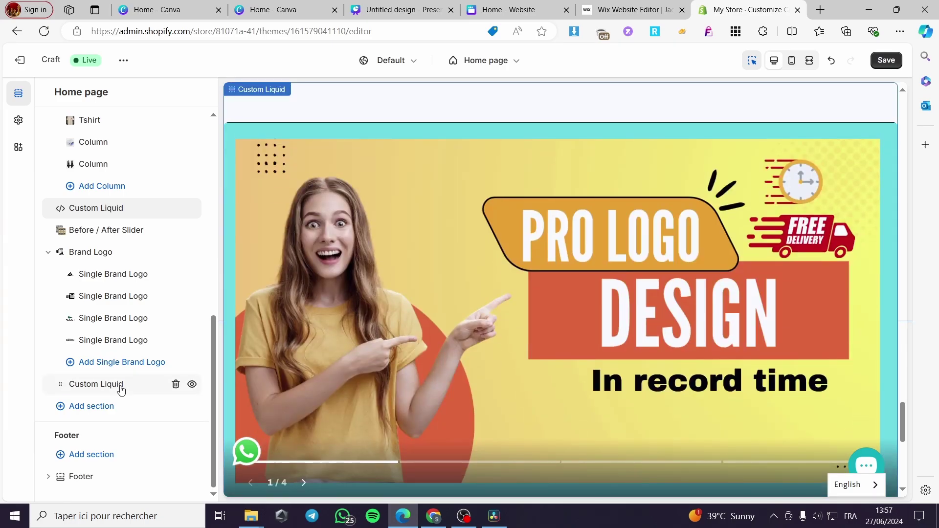
click(121, 390)
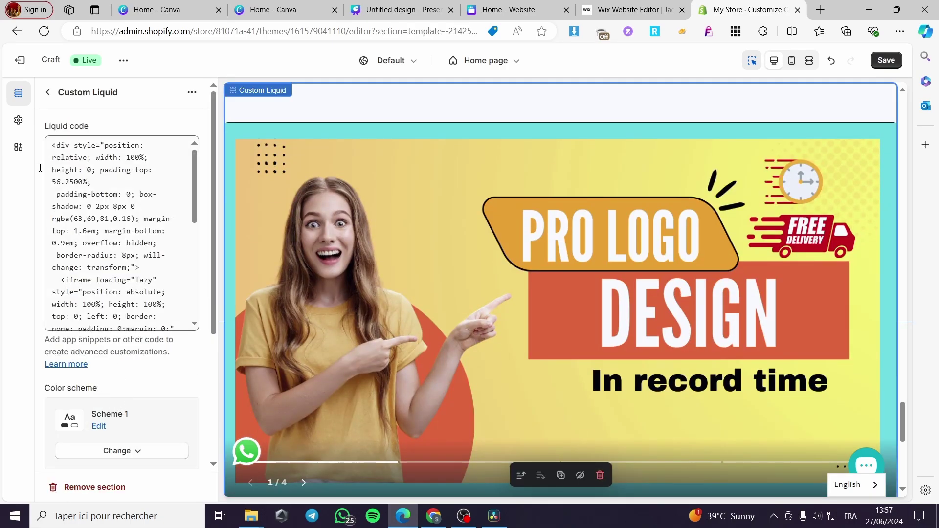
click(48, 92)
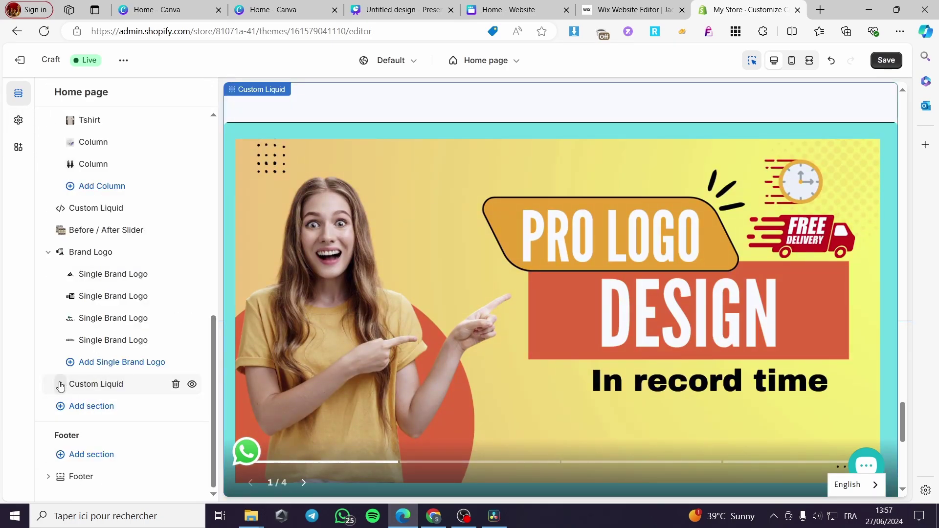
drag(60, 386, 69, 230)
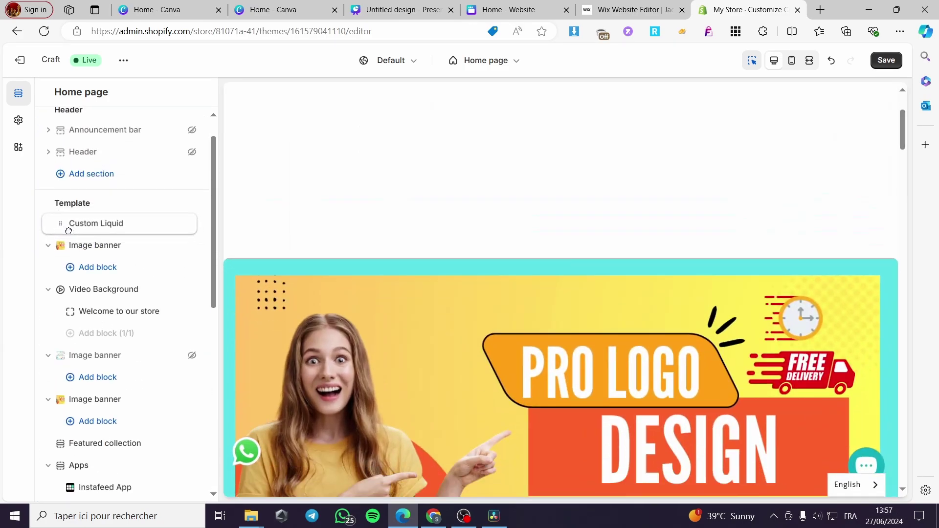
click(887, 61)
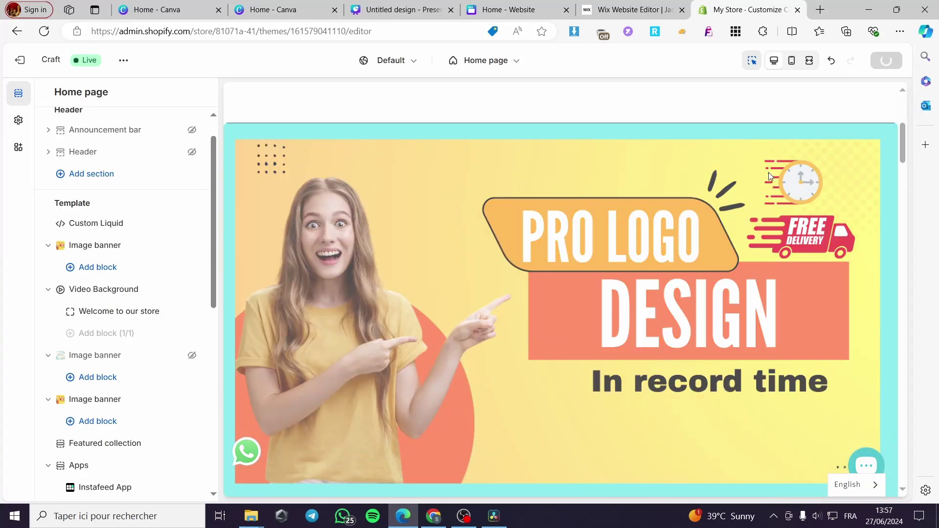